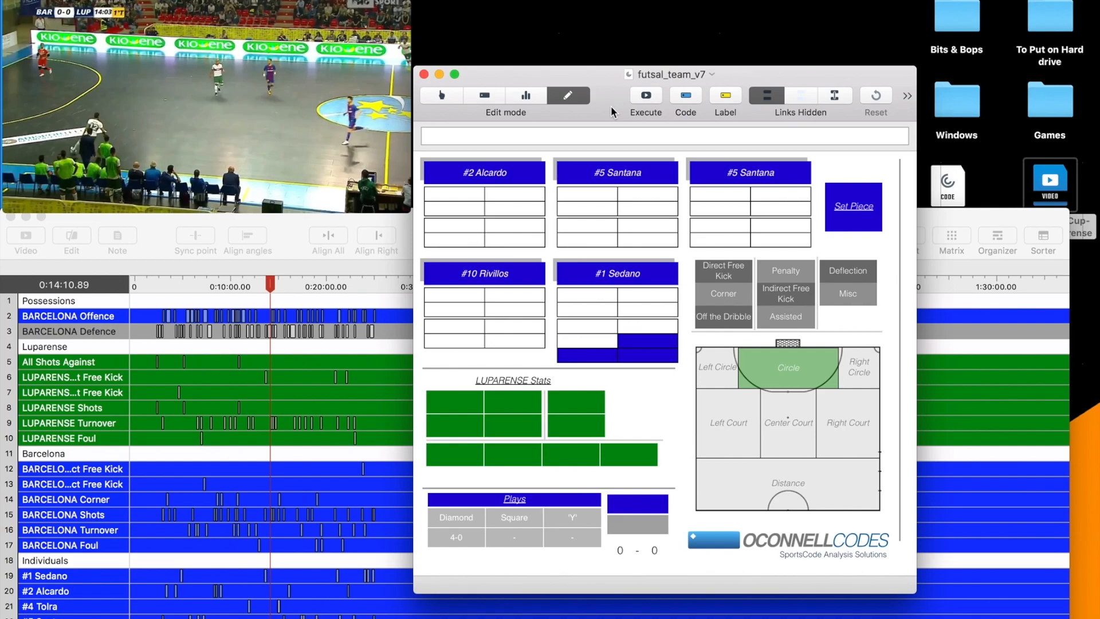
Widen the row-name column of the match timeline and review its possession, Luparense, Barcelona and Individuals rows
left_click_drag(611, 105, 519, 103)
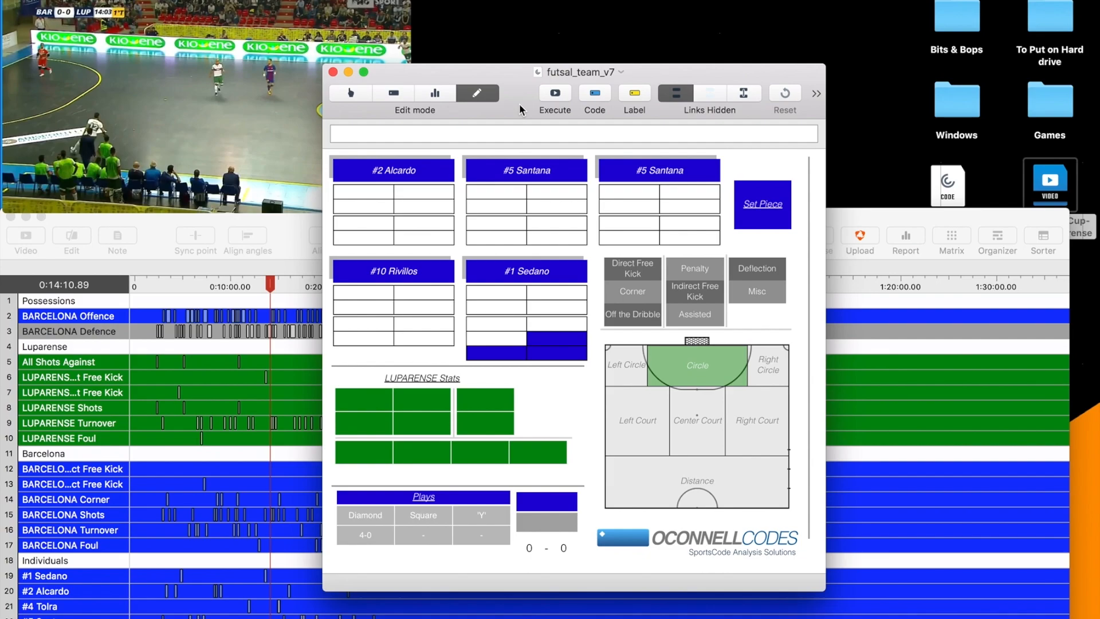
left_click_drag(519, 103, 608, 67)
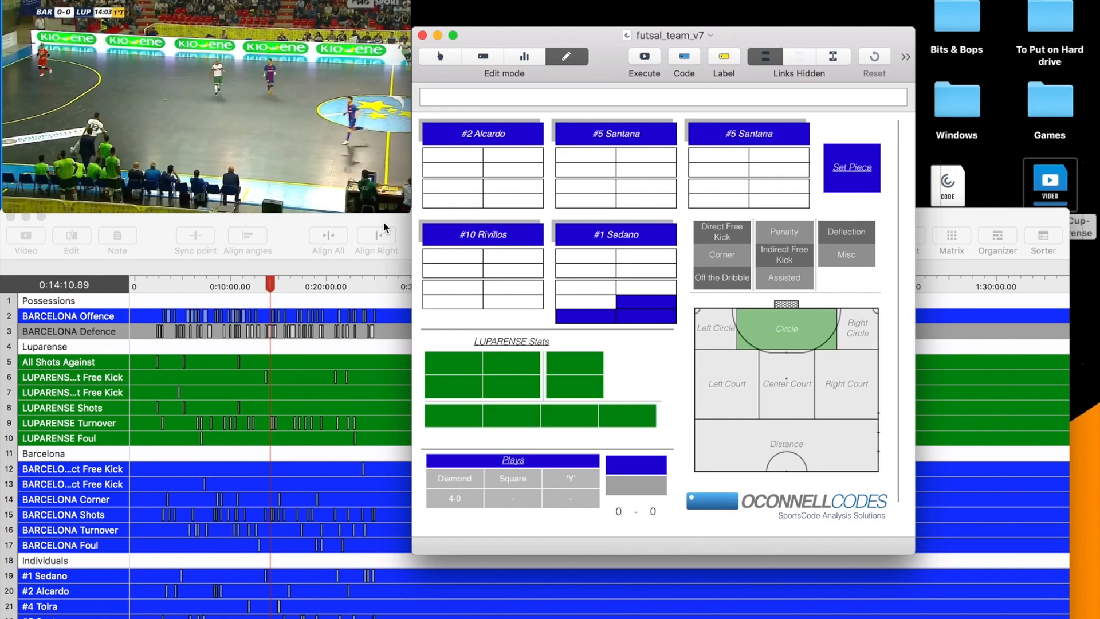
left_click(290, 243)
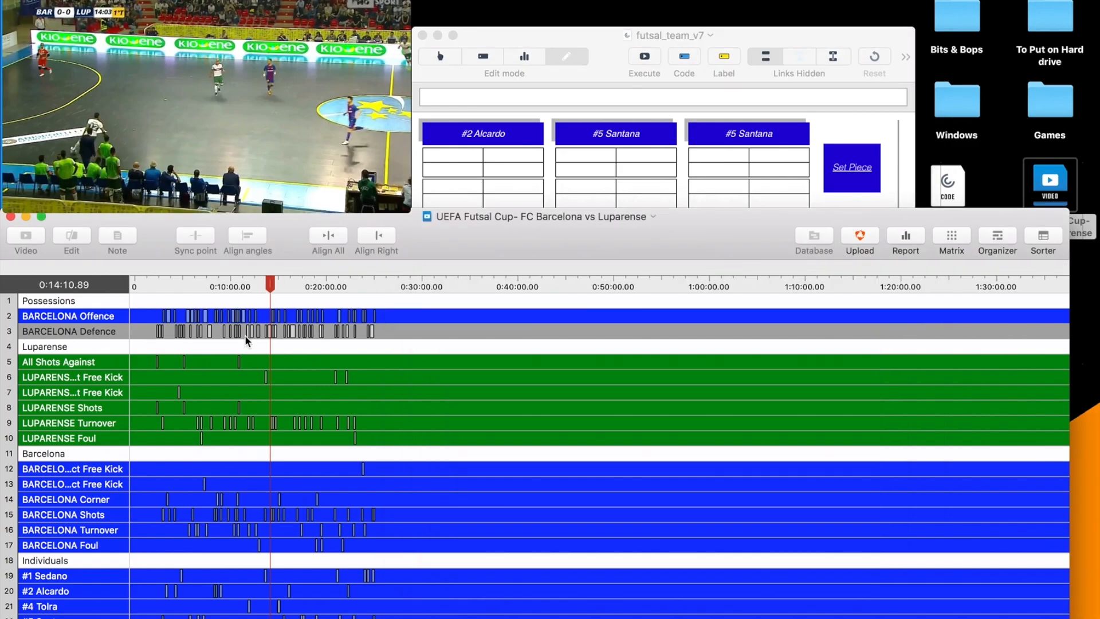
left_click_drag(130, 281, 180, 279)
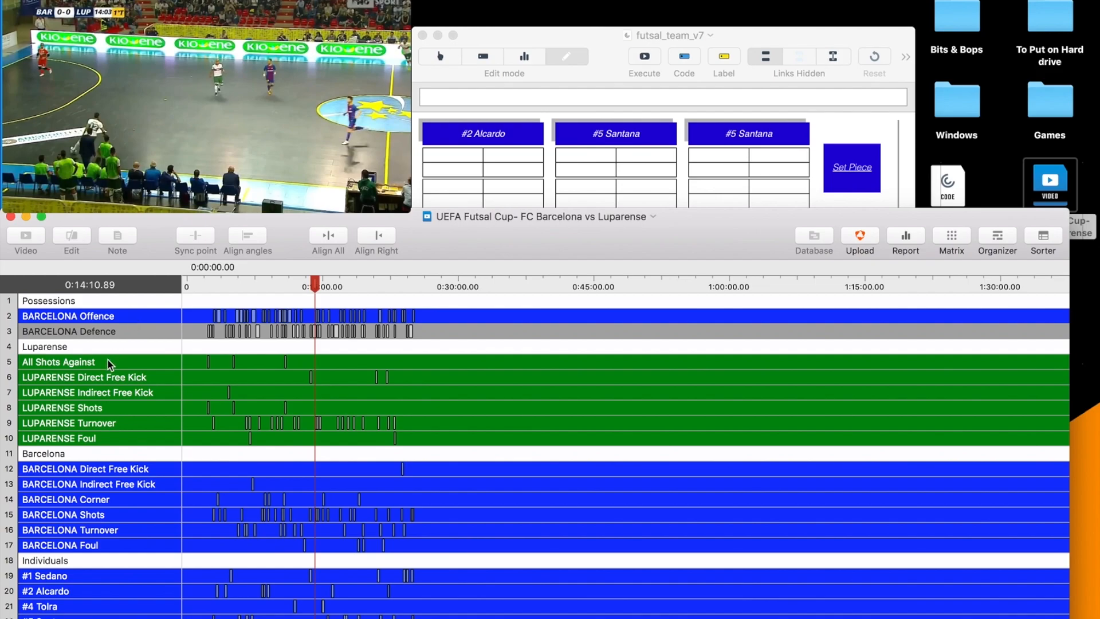
scroll(85, 519, "down", 3)
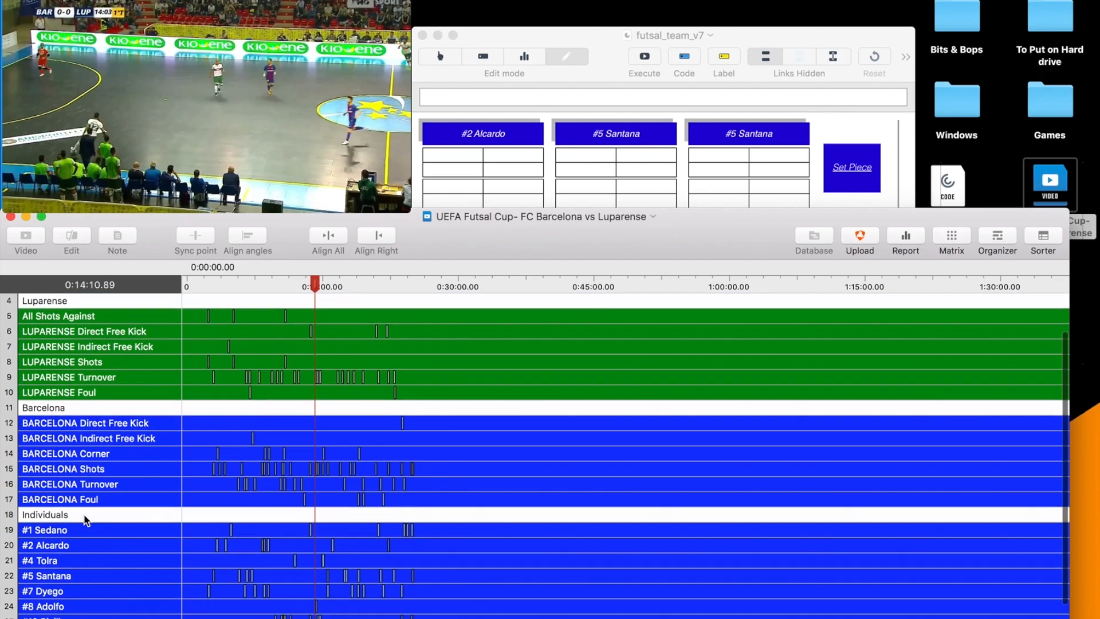
scroll(86, 520, "down", 2)
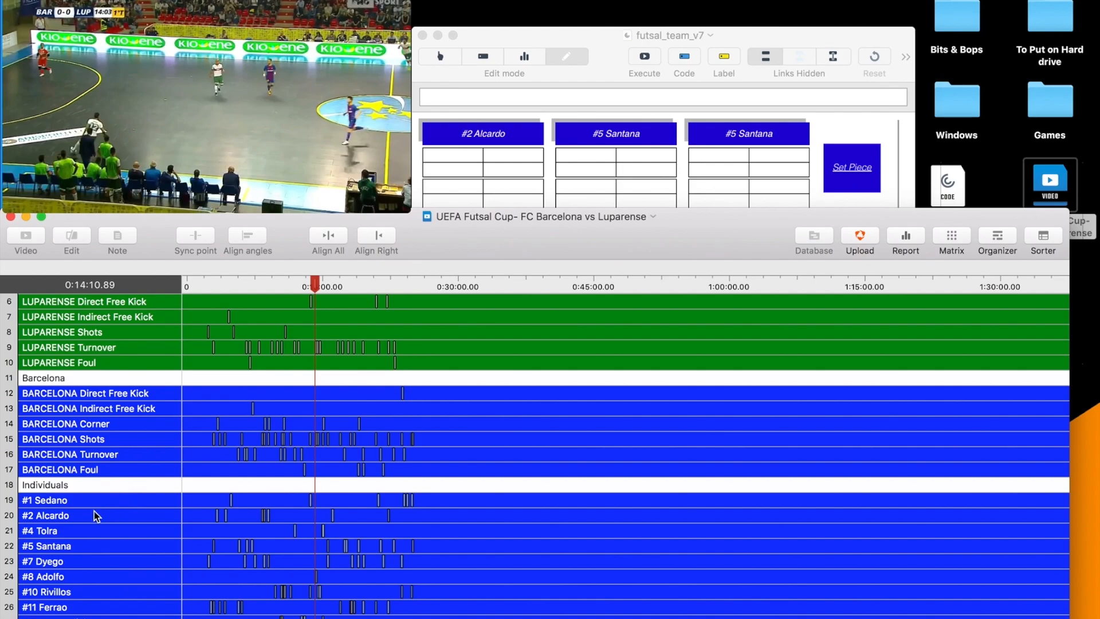
scroll(118, 427, "up", 3)
scroll(118, 429, "up", 2)
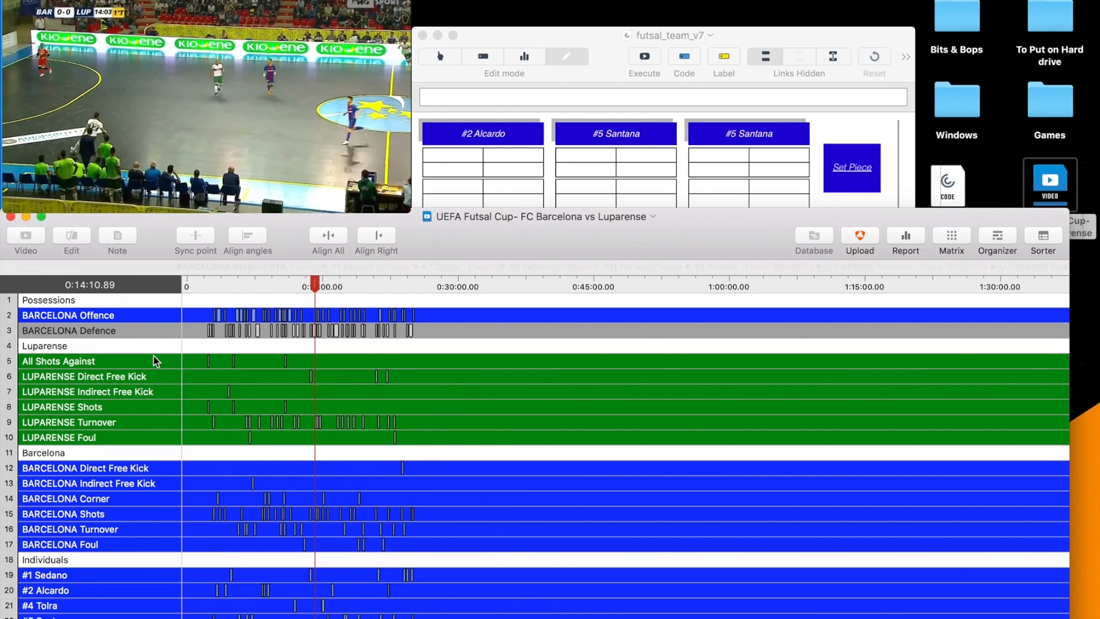
Examine the futsal_team_v7 code window, including its player grids, Luparense stats, hidden KPI buttons, team name settings and substitution lists
left_click_drag(614, 75, 552, 74)
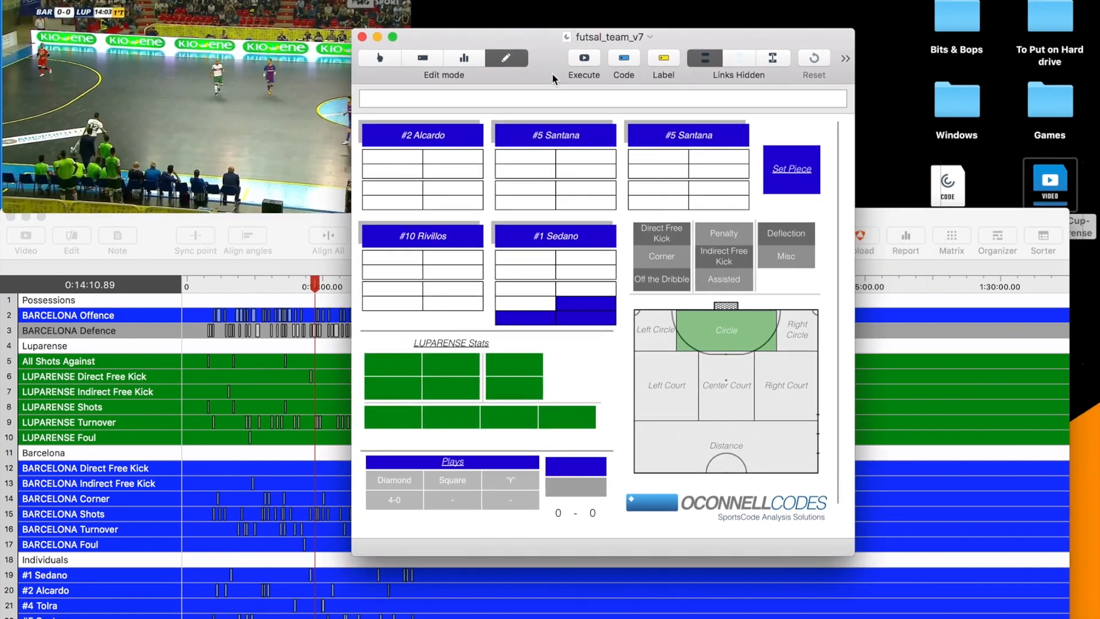
scroll(617, 214, "right", 5)
scroll(617, 215, "right", 5)
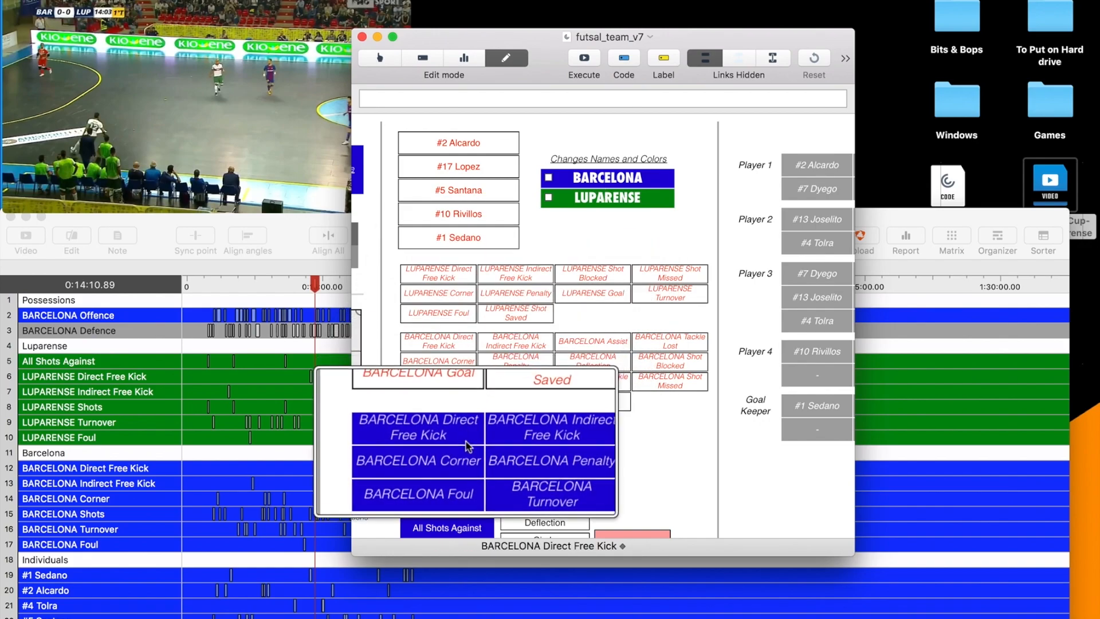
scroll(464, 454, "left", 6)
scroll(464, 448, "left", 5)
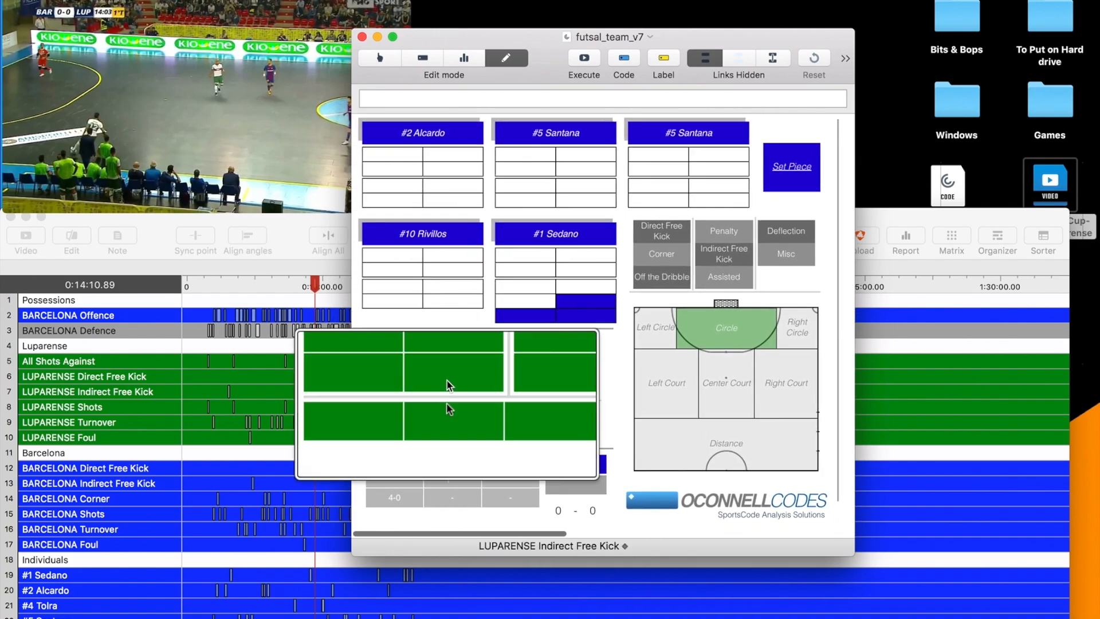
scroll(572, 243, "right", 8)
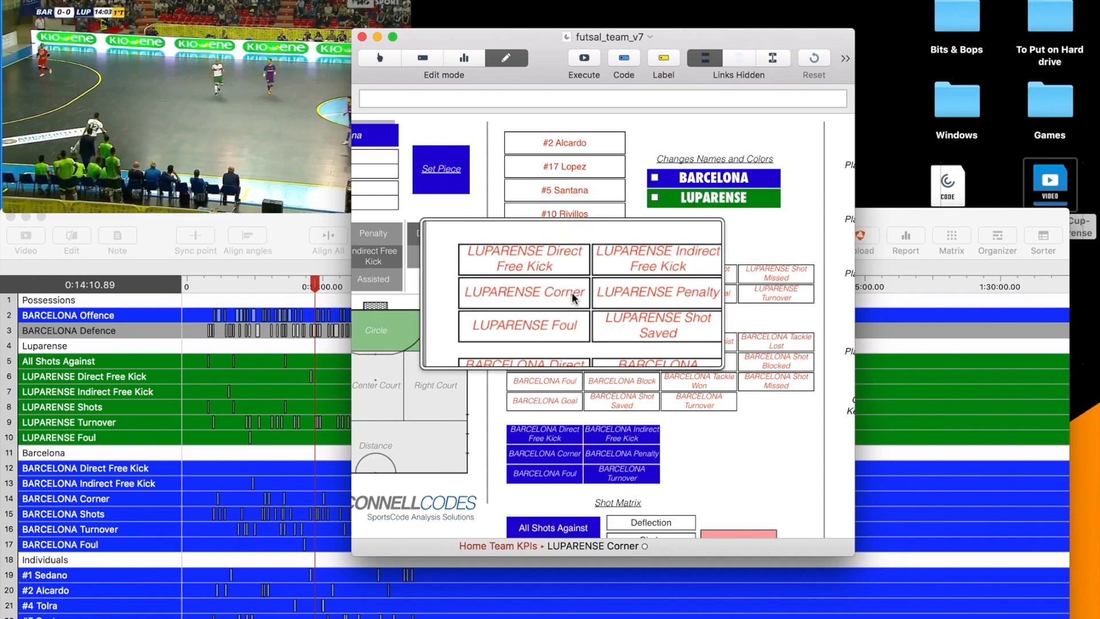
scroll(537, 339, "left", 6)
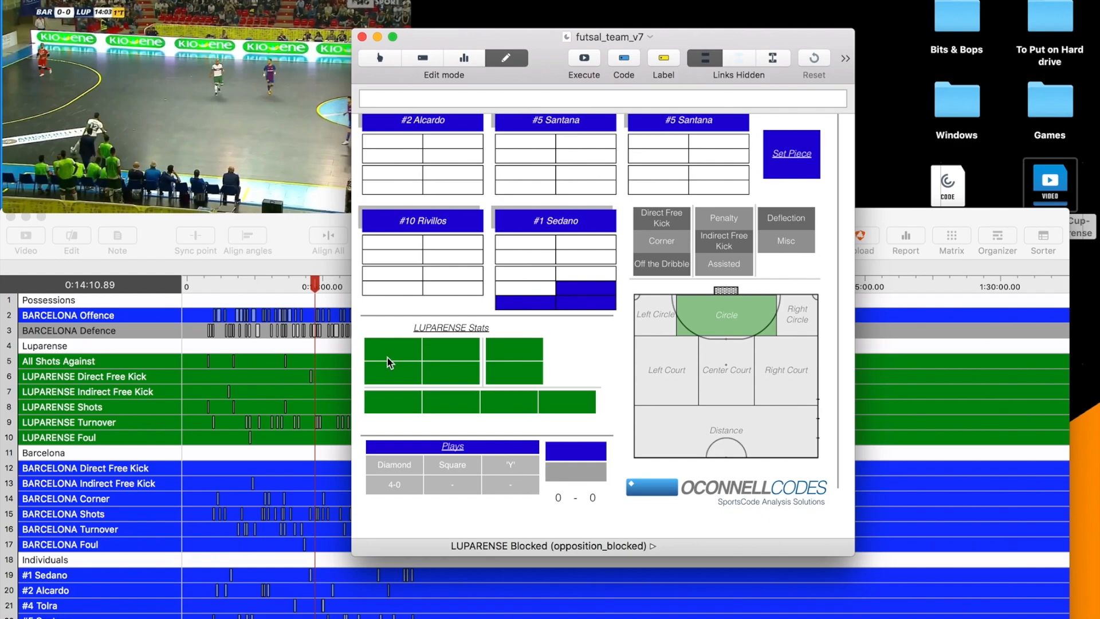
scroll(388, 358, "right", 5)
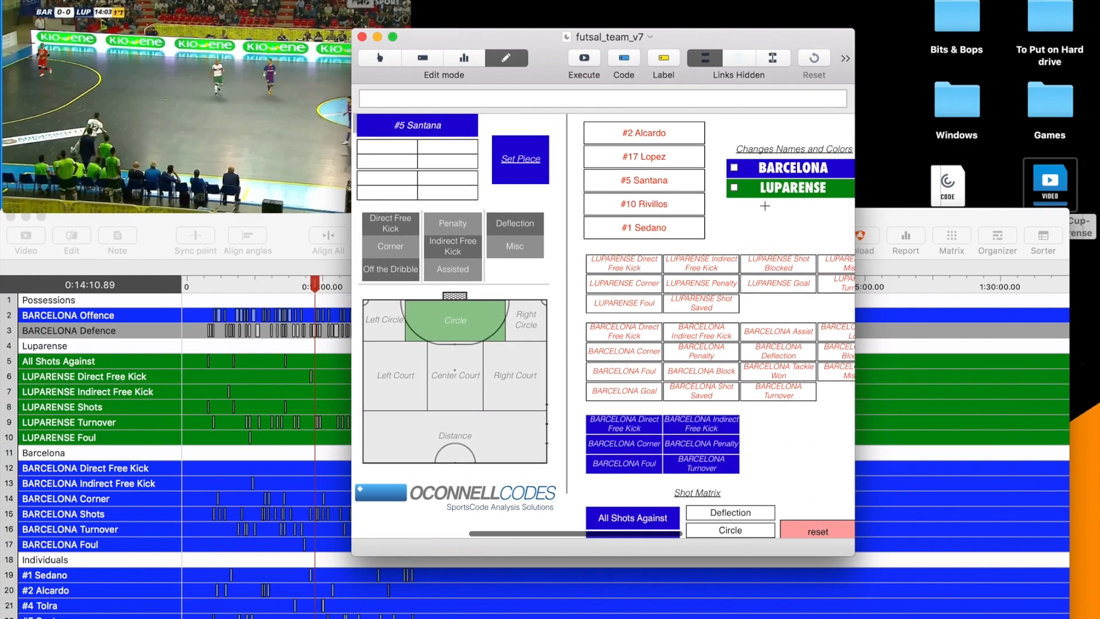
scroll(602, 318, "left", 5)
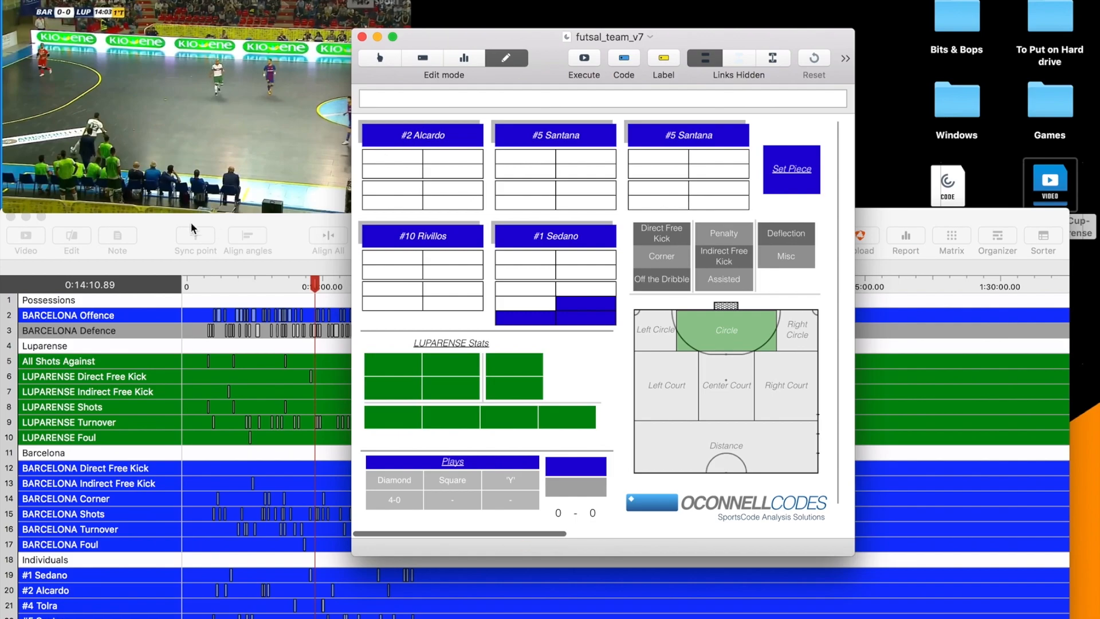
Close the match timeline, open the TEST video package and place the futsal_team_v7 code window in front of it
left_click(10, 217)
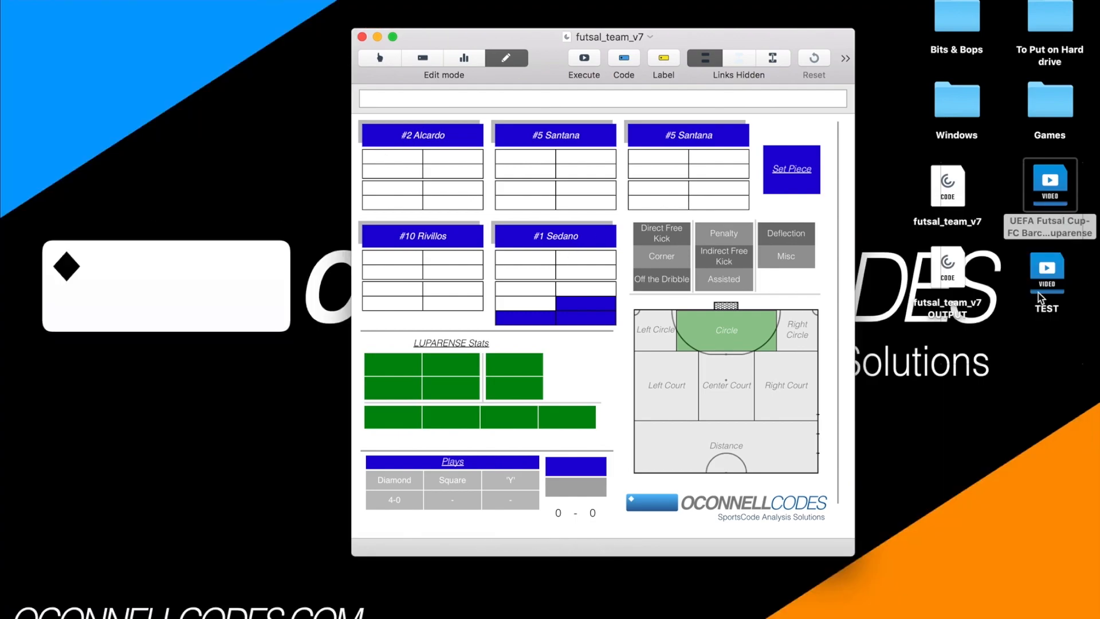
double_click(1052, 283)
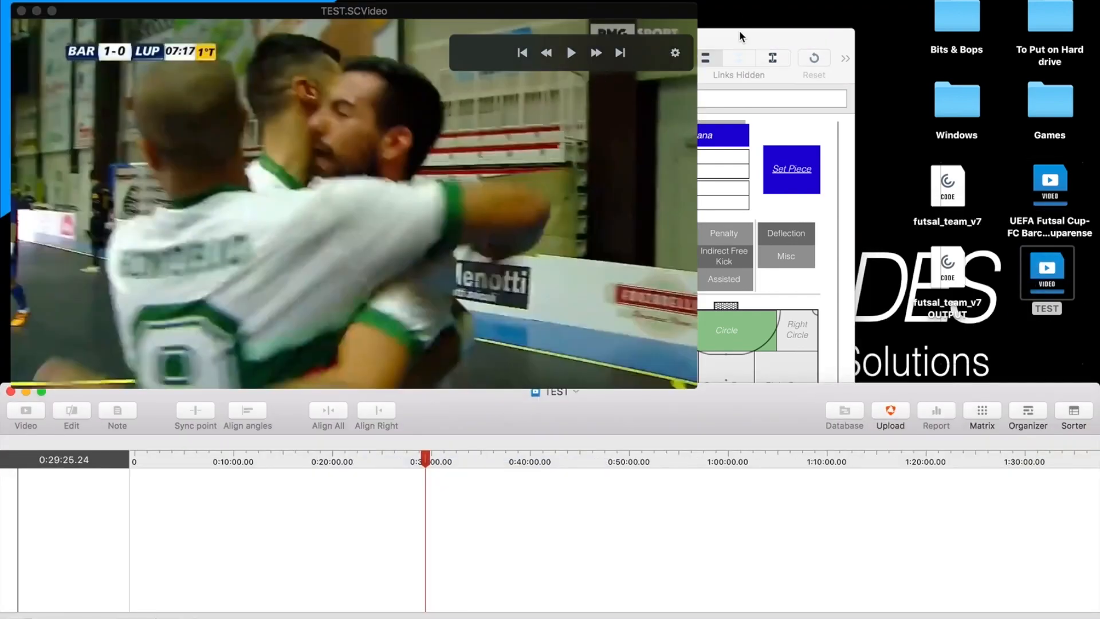
left_click(740, 29)
left_click_drag(733, 36, 644, 31)
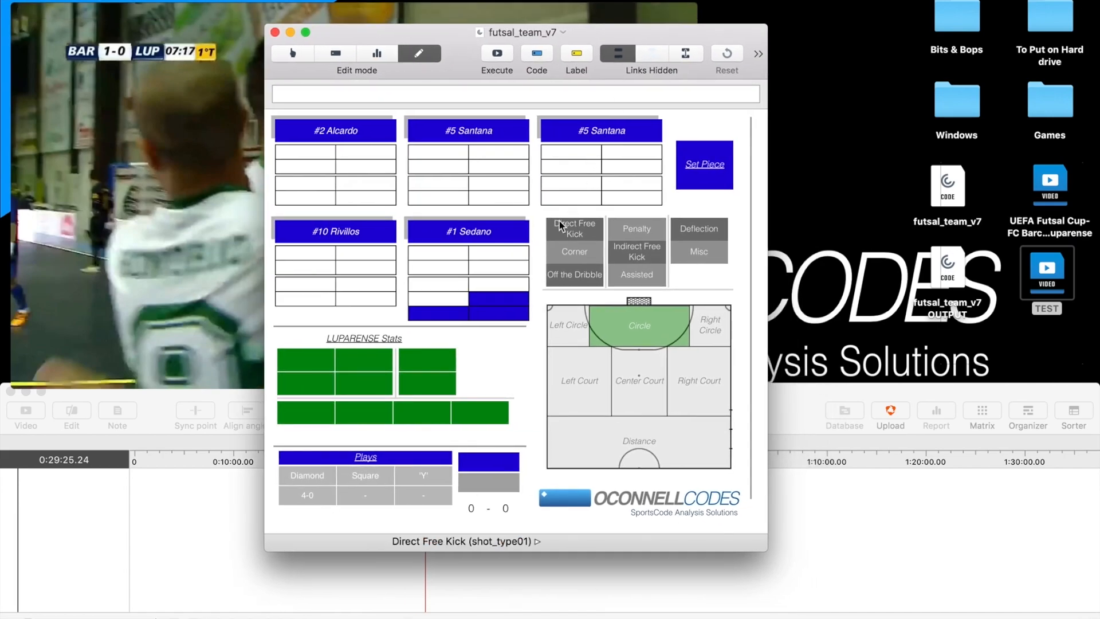
Switch to code mode and set the lineup to #2, #17, #13 and #11 as Players 1 to 4, with #1 as goalkeeper
left_click(292, 53)
scroll(440, 250, "right", 5)
scroll(439, 249, "right", 10)
left_click(532, 161)
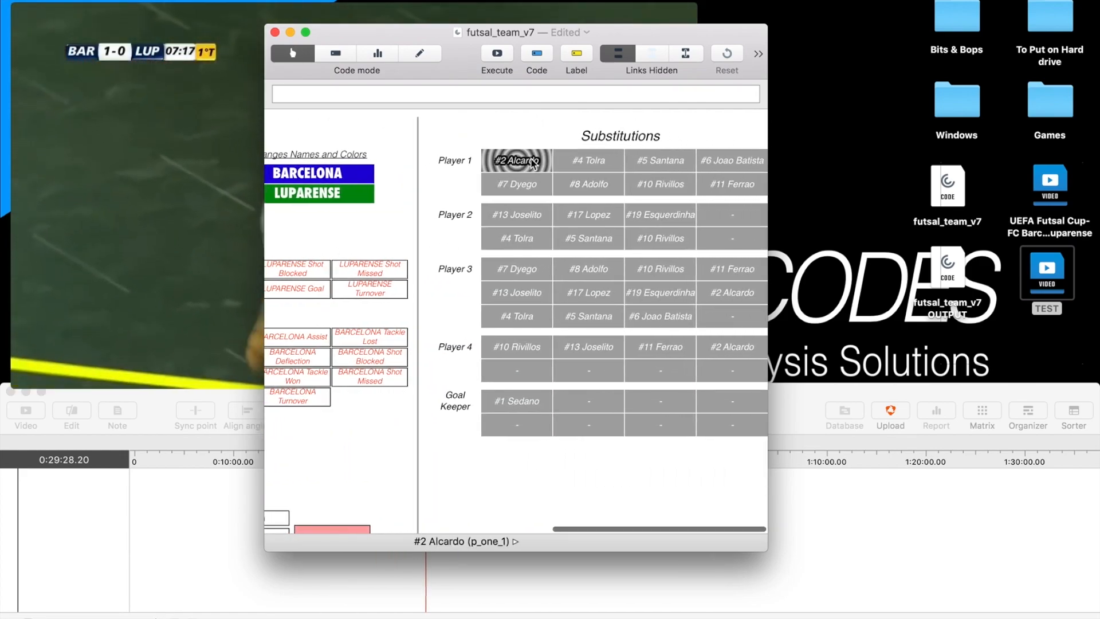
left_click(583, 216)
left_click(520, 269)
left_click(524, 293)
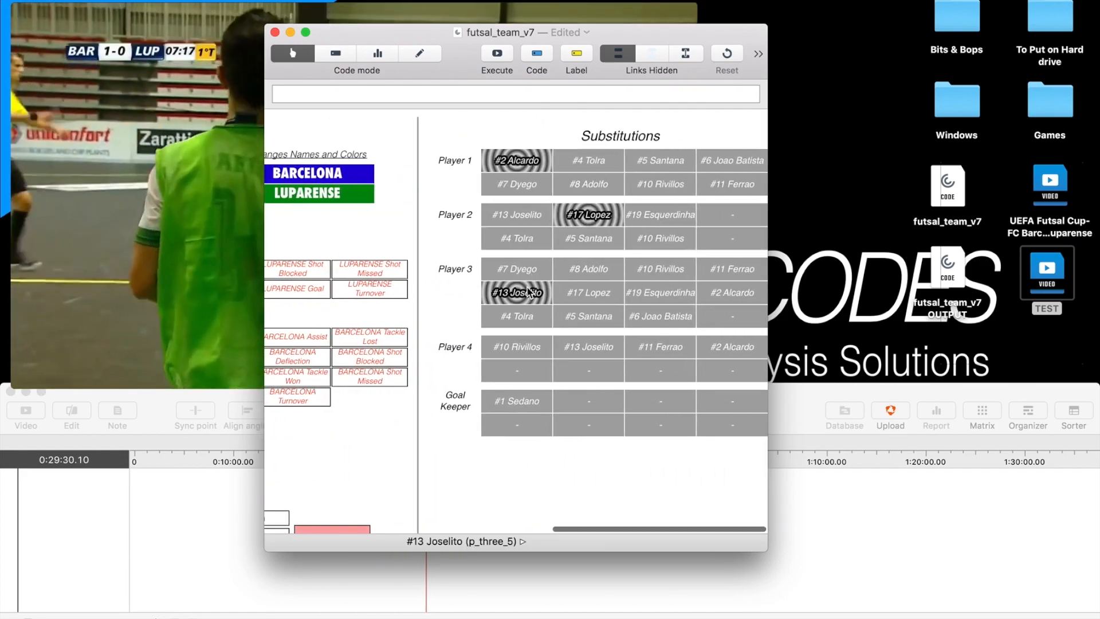
left_click(662, 344)
left_click(543, 395)
scroll(525, 396, "left", 15)
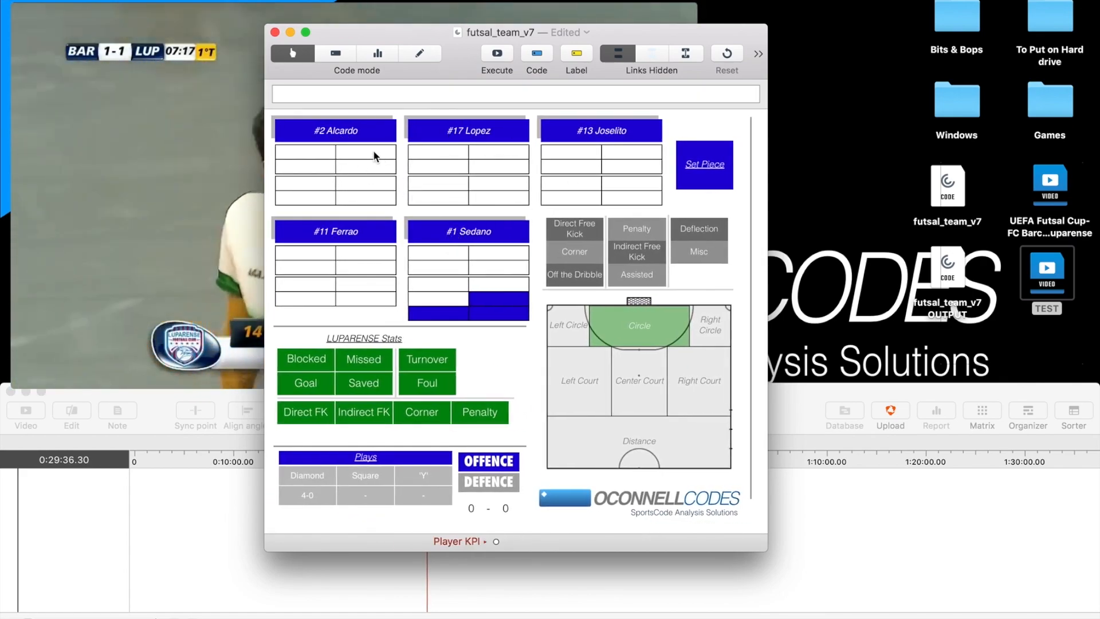
Substitute #4 in as Player 1, #10 as Player 3 and #19 as Player 2
scroll(356, 138, "right", 10)
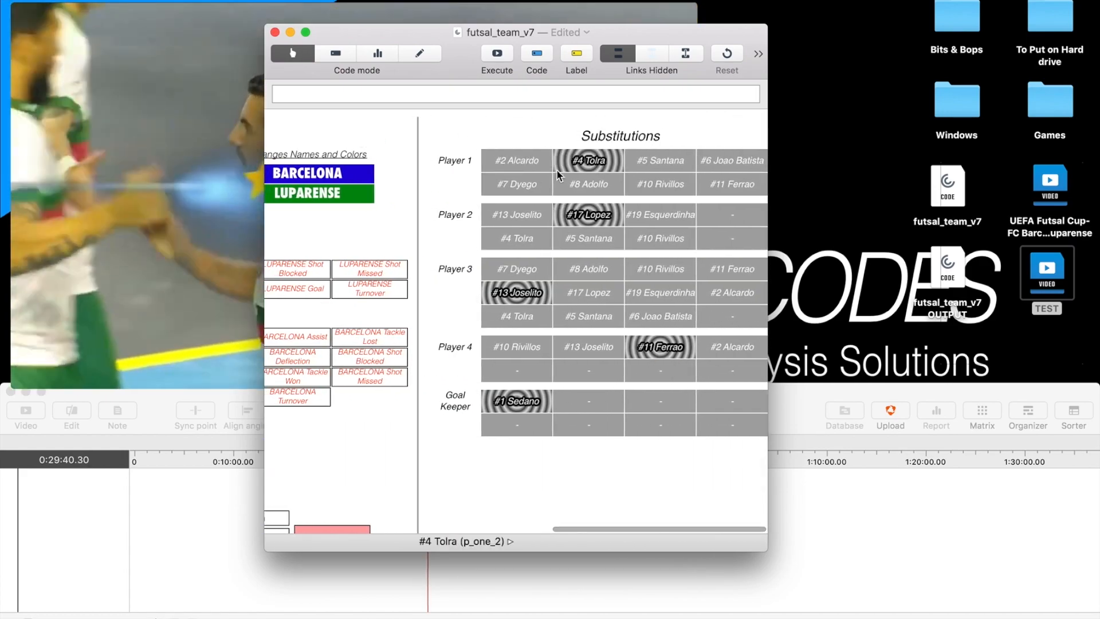
scroll(481, 181, "left", 10)
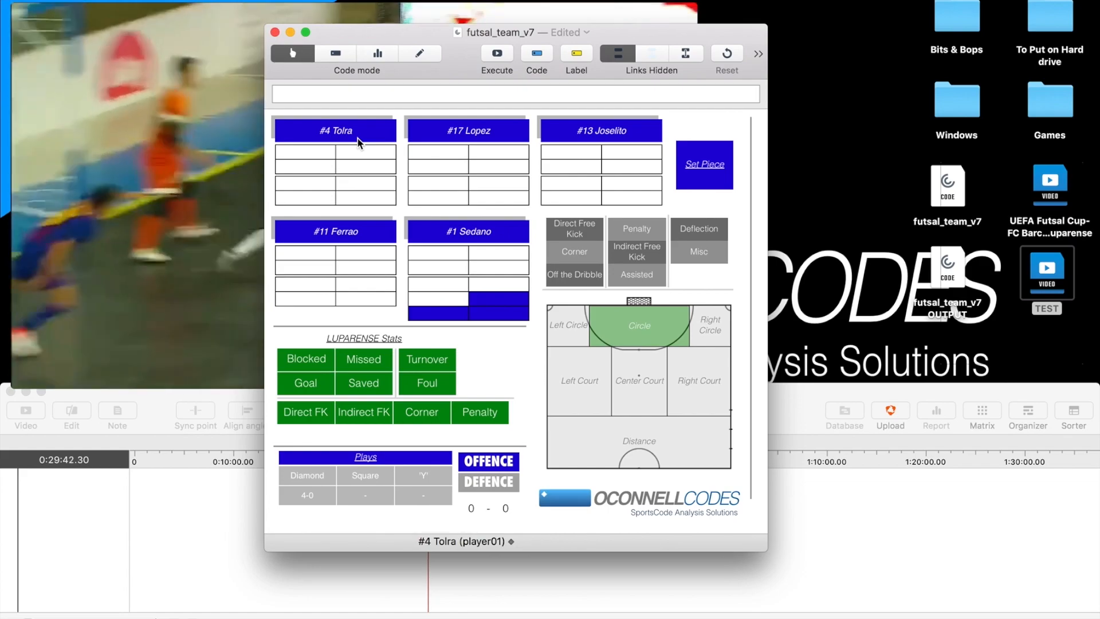
scroll(358, 142, "right", 3)
scroll(358, 141, "right", 8)
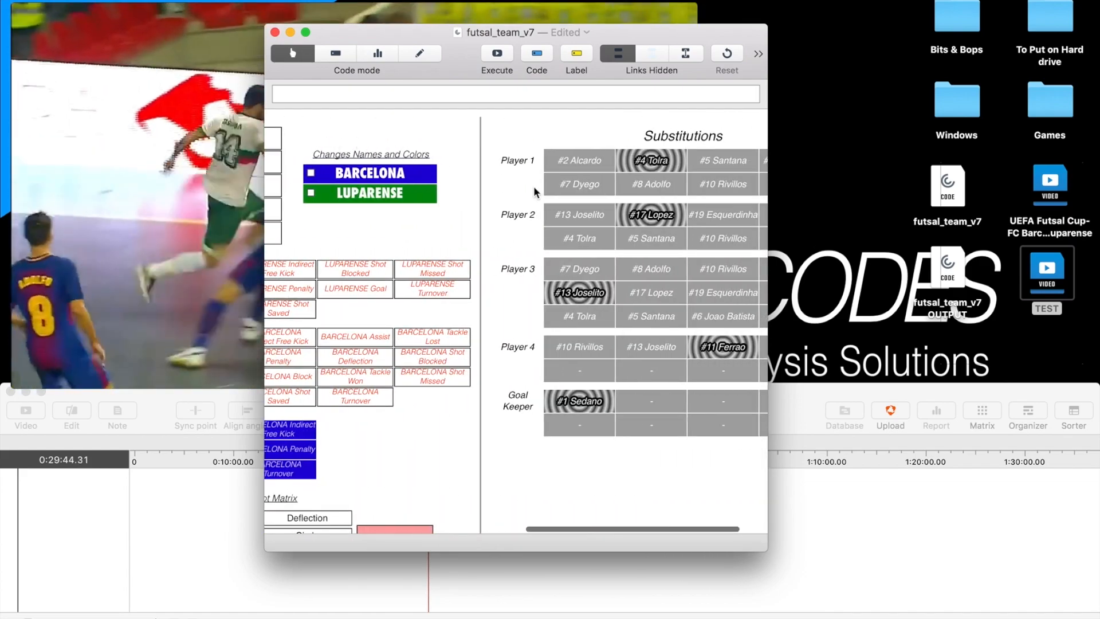
scroll(600, 299, "right", 1)
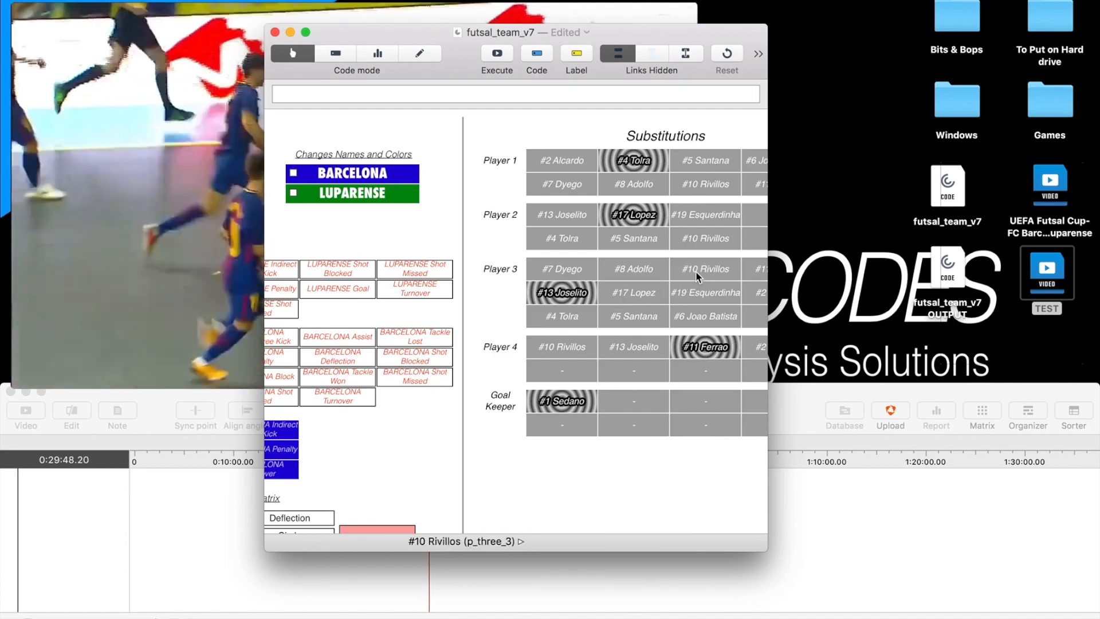
left_click(701, 274)
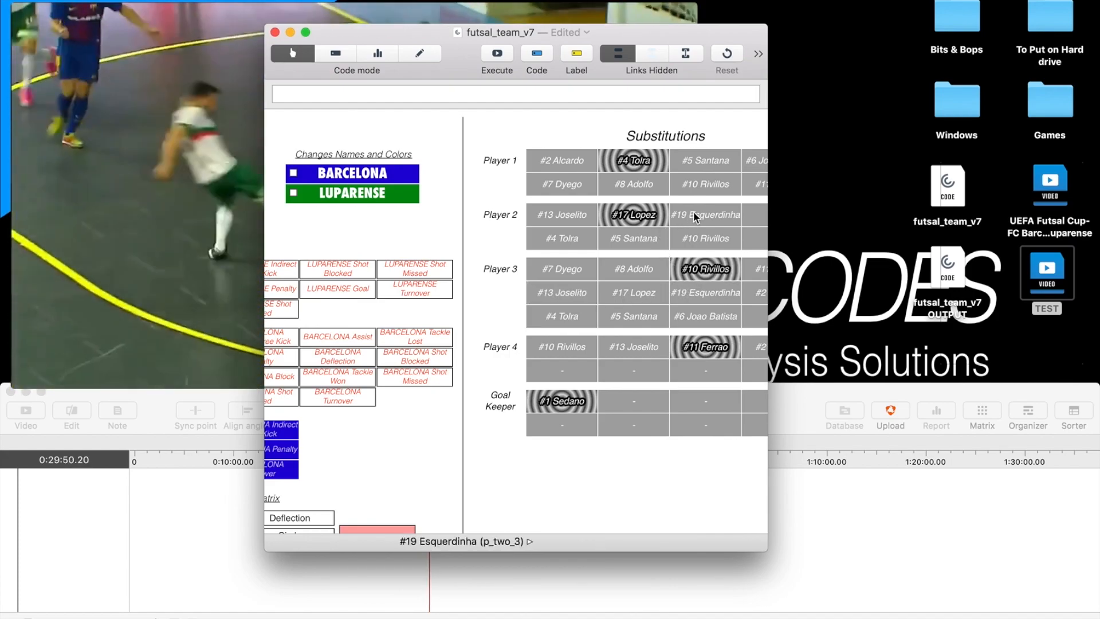
left_click(695, 215)
scroll(693, 211, "left", 8)
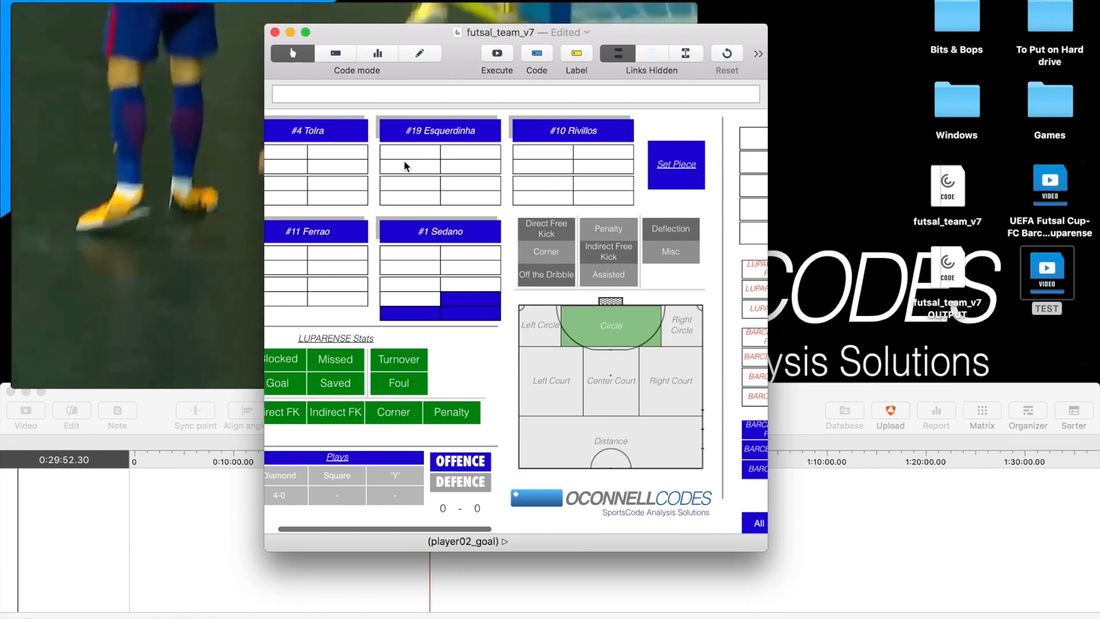
scroll(403, 160, "left", 2)
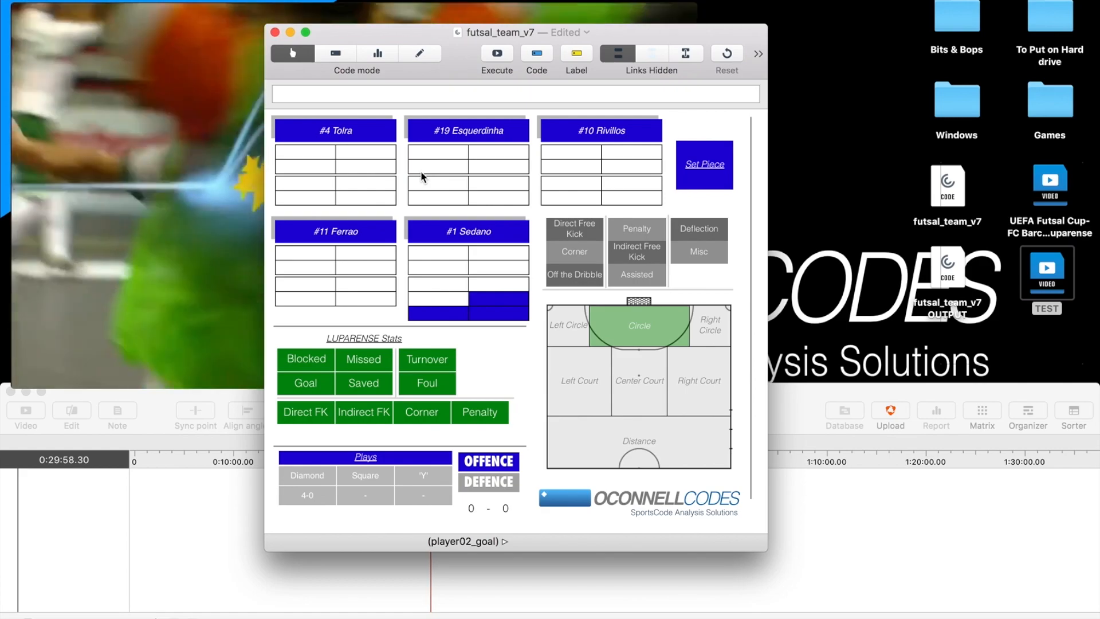
Start a Barcelona offence possession, switch it to defence and end the defence possession
key("o")
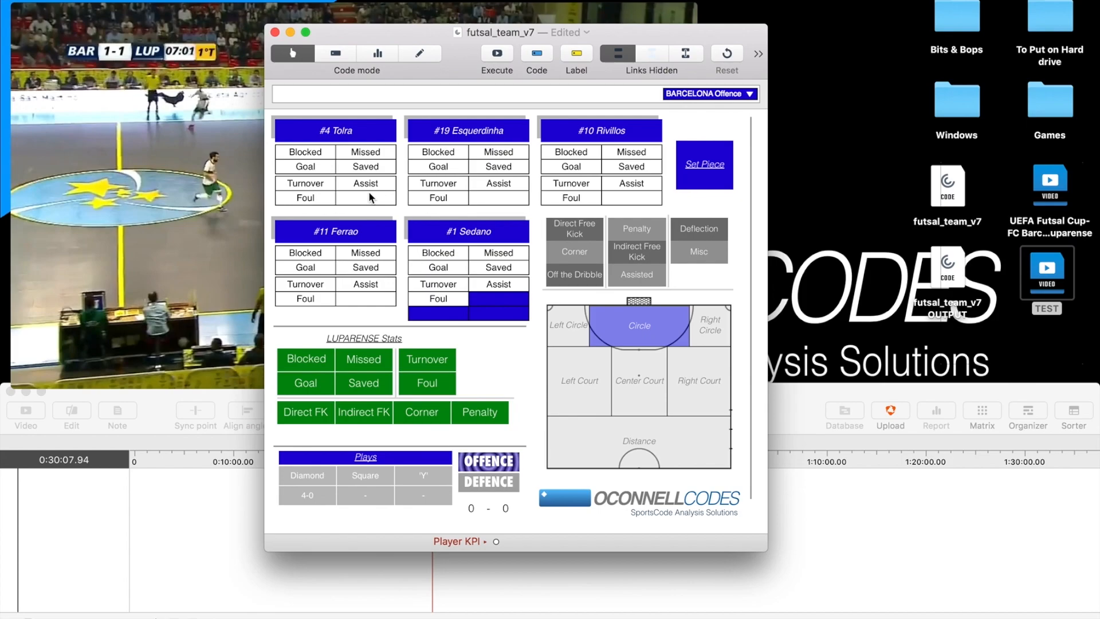
key("d")
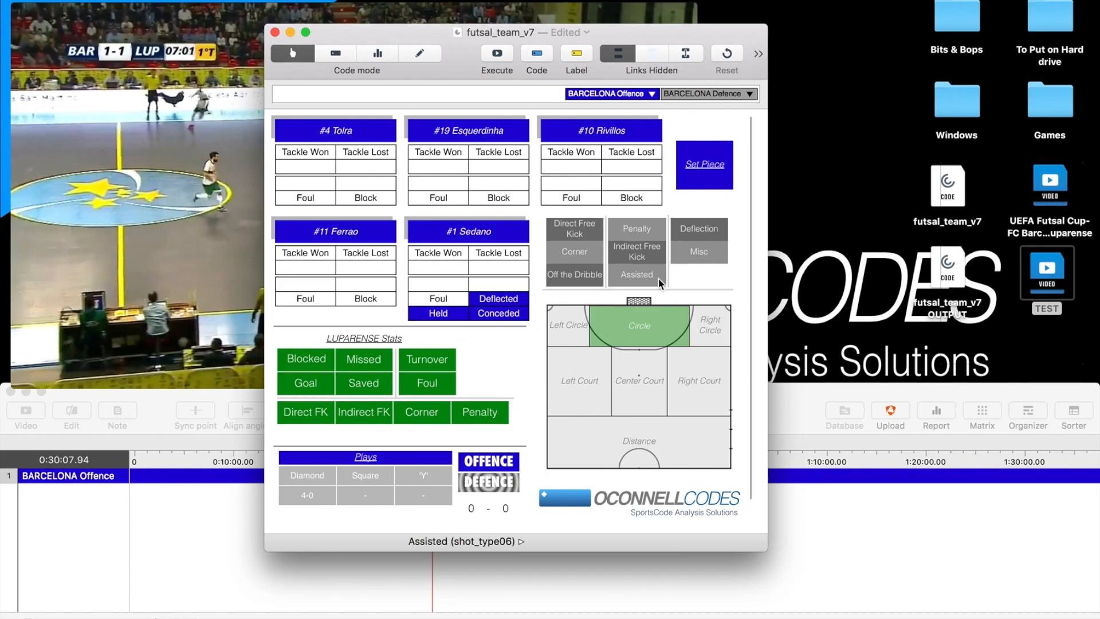
left_click(580, 195)
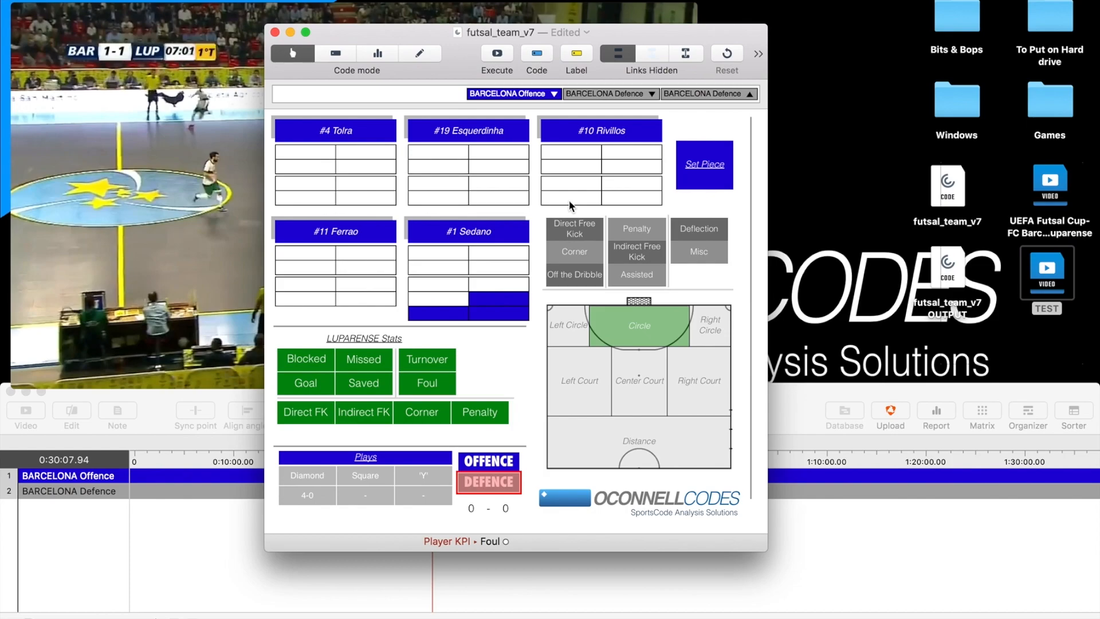
Activate the set piece option, record a Direct FK for #4 and add the play labels Diamond and 4-0
left_click(699, 167)
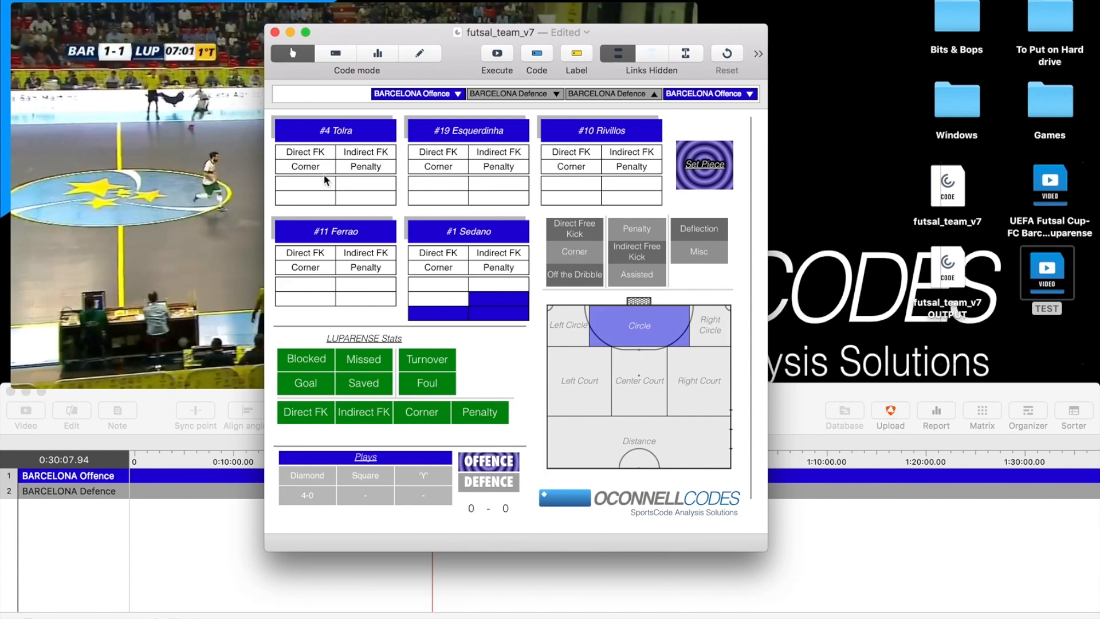
left_click(311, 152)
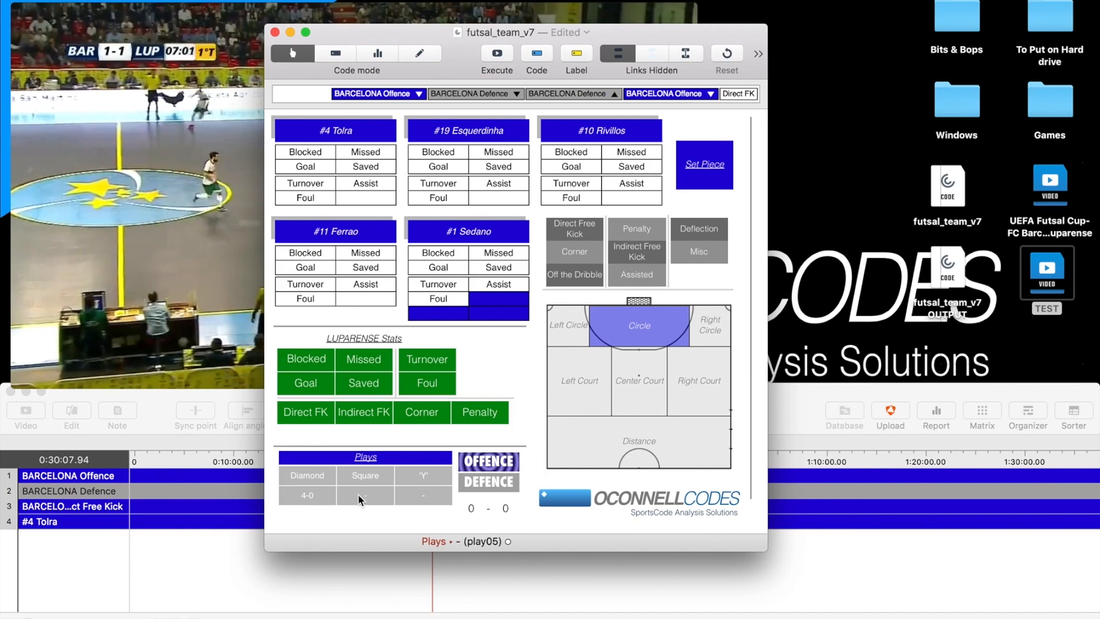
left_click(309, 476)
left_click(309, 495)
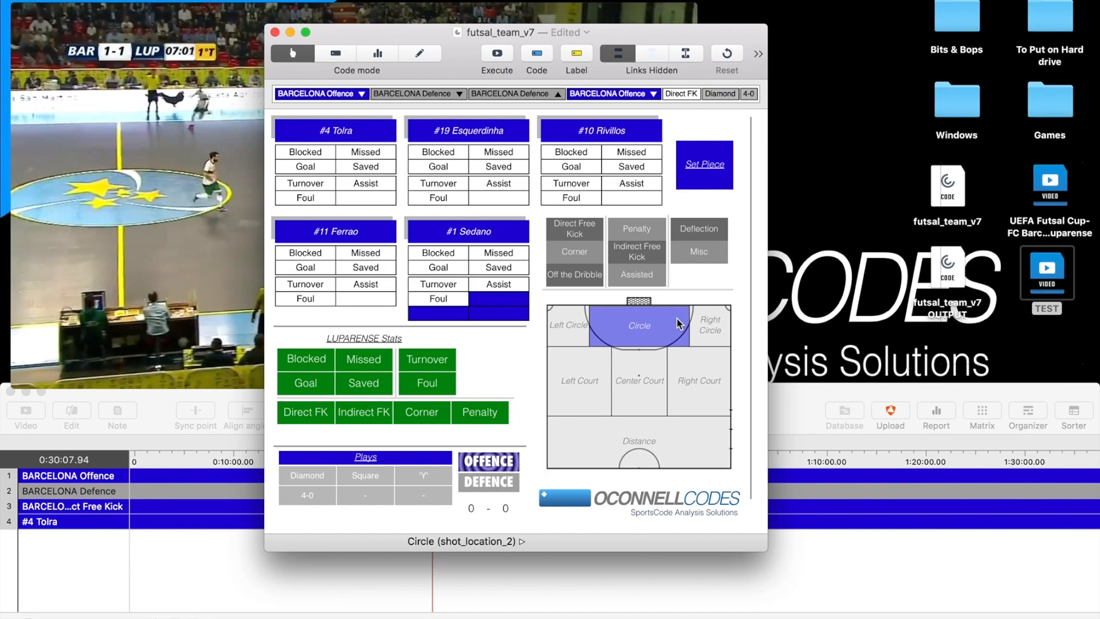
Delete all four coded rows, from BARCELONA Offence to #4, from the TEST timeline
left_click(89, 517)
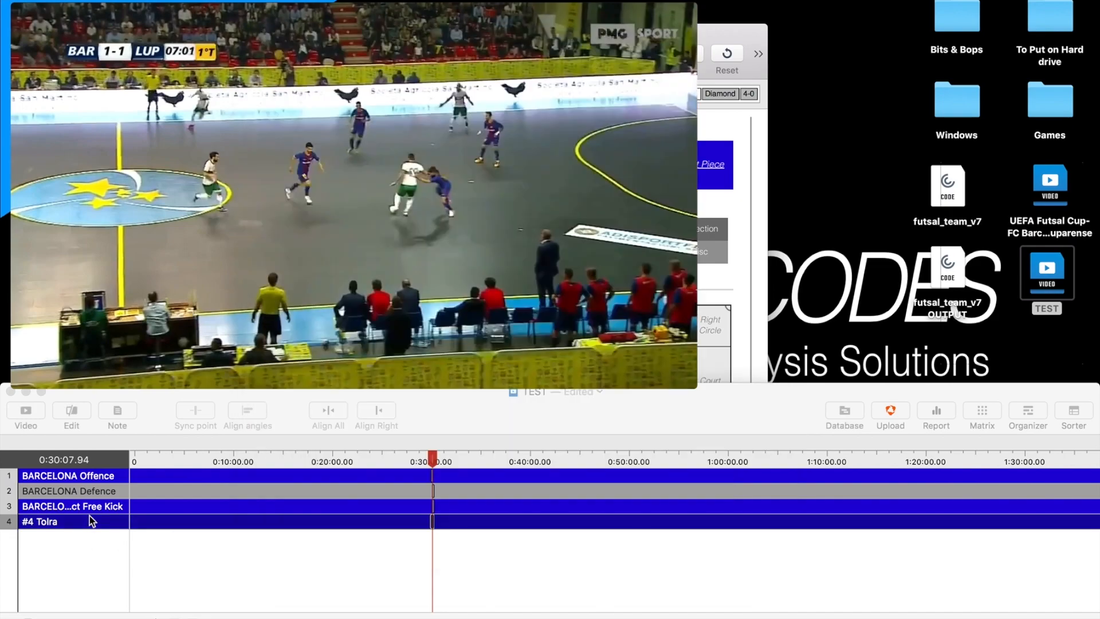
left_click(94, 480, "shift")
key("Delete")
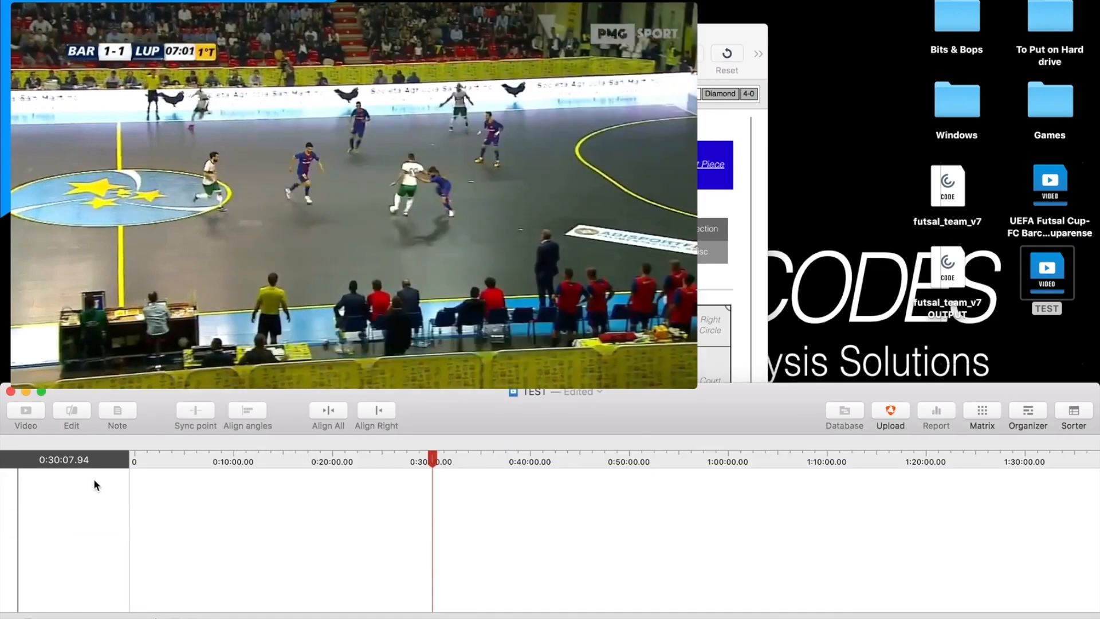
Cue the TEST video to about 0:14:28 and move the futsal_team_v7 code window clear of the timeline's row names
left_click(239, 459)
left_click_drag(238, 458, 275, 462)
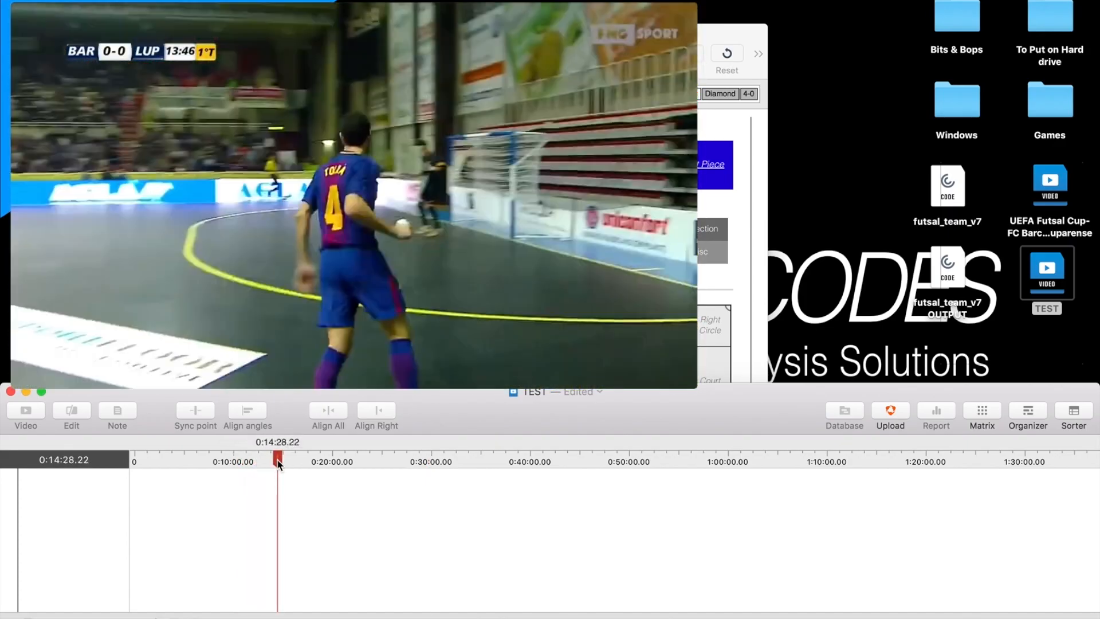
left_click(716, 50)
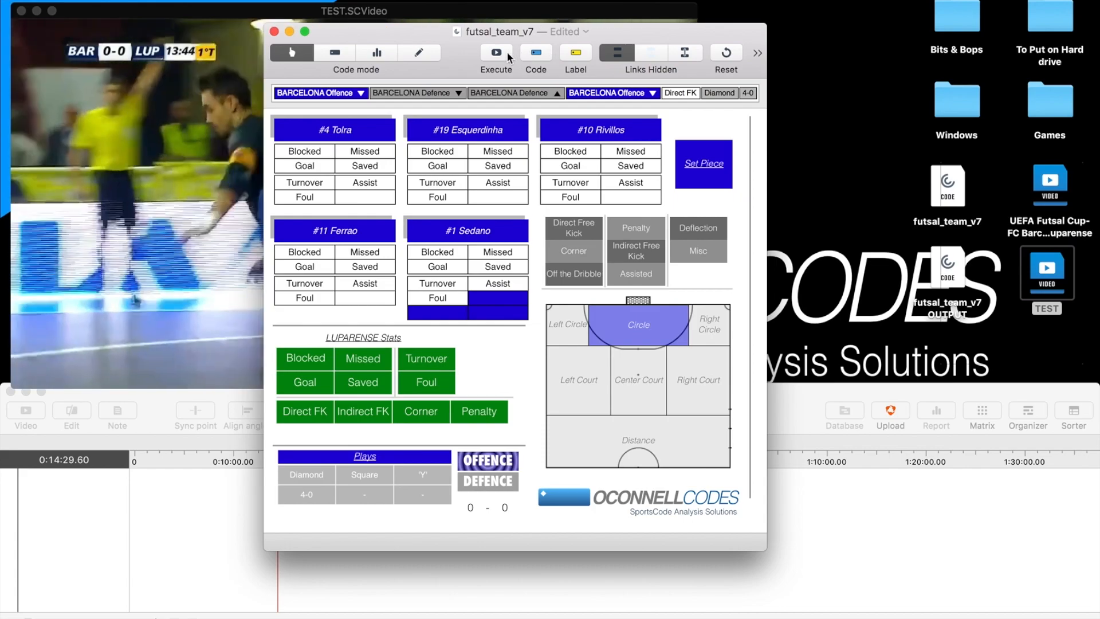
left_click_drag(469, 51, 750, 47)
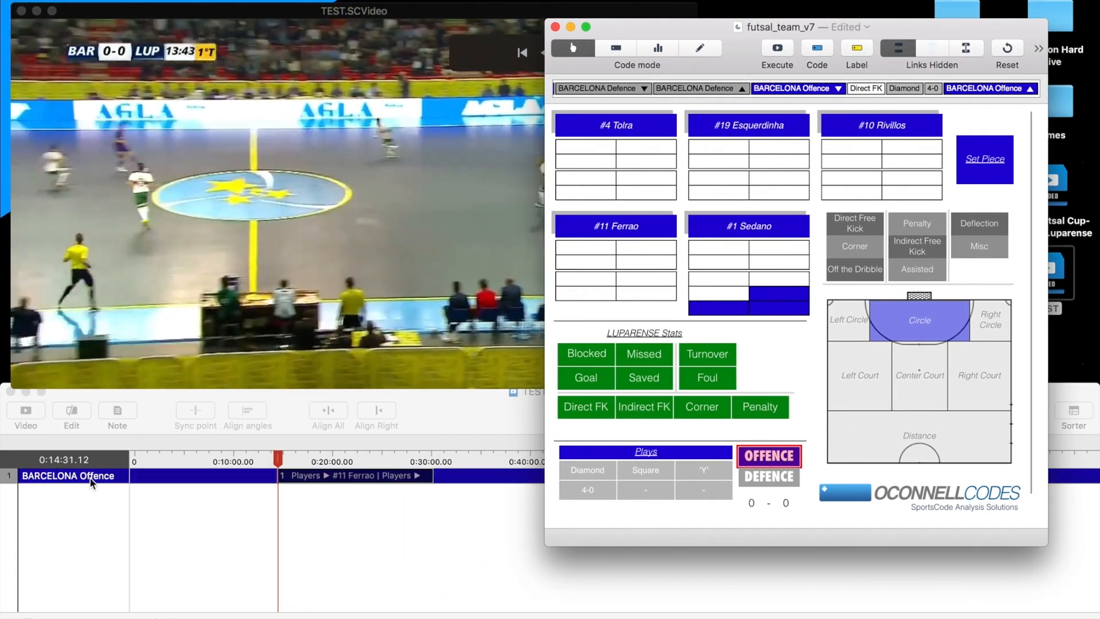
Restart the Barcelona offence possession and code a Blocked shot for #10 as Off the Dribble from Left Court
left_click(166, 400)
left_click_drag(737, 33, 801, 11)
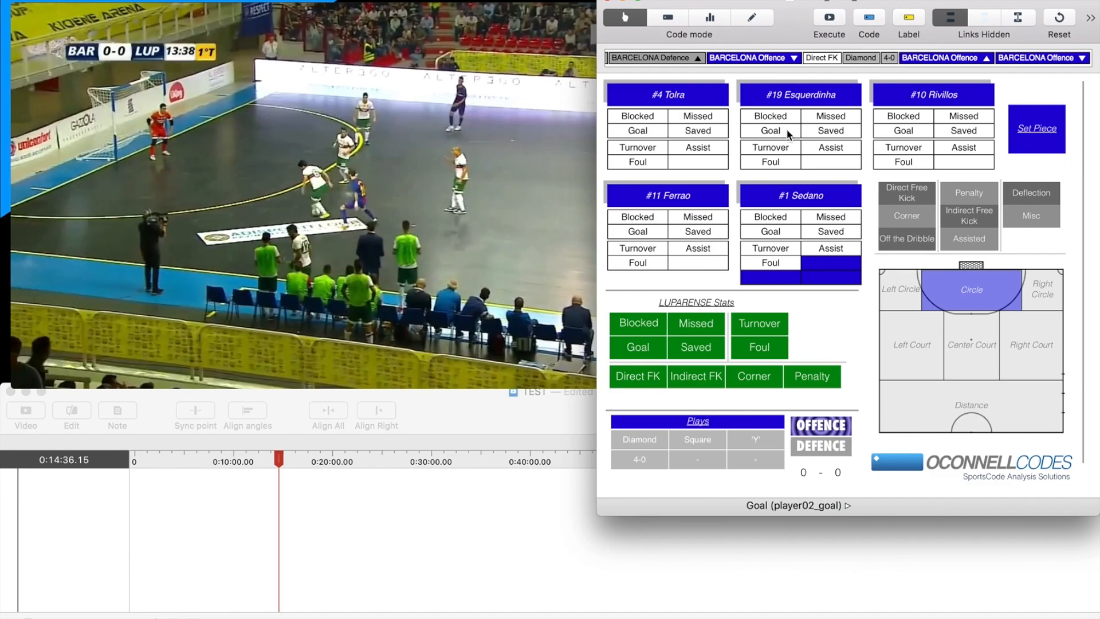
left_click(900, 115)
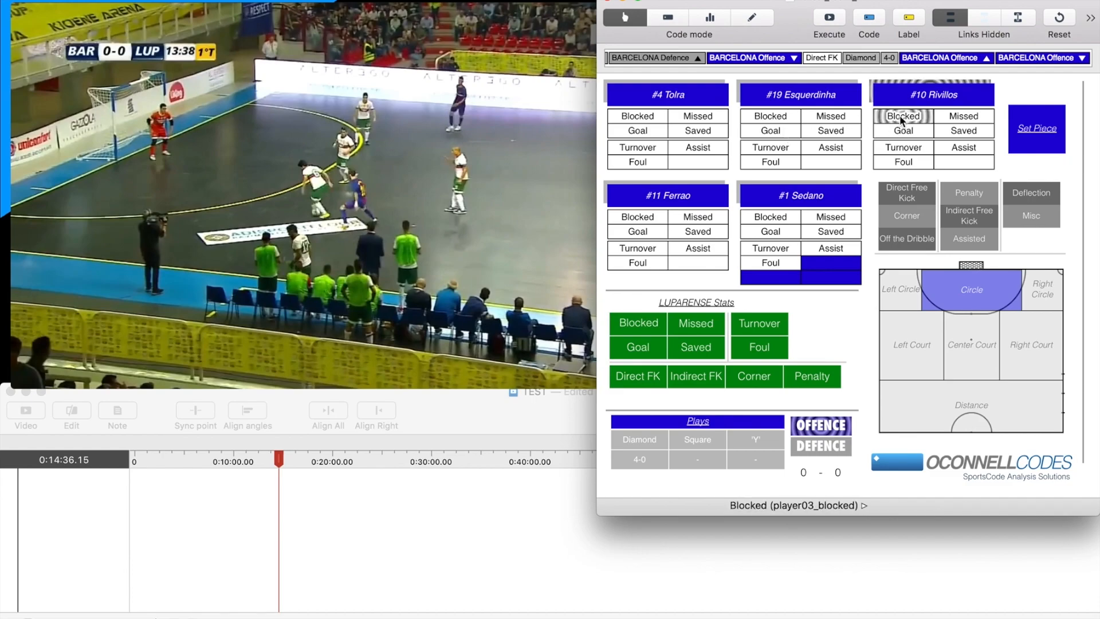
left_click(907, 238)
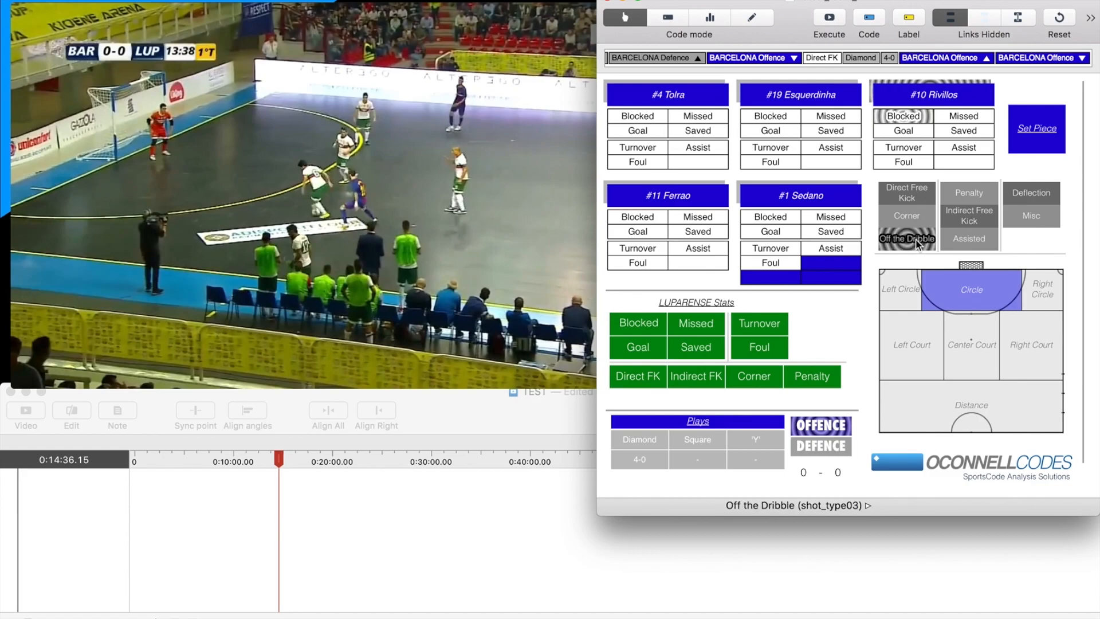
left_click(915, 346)
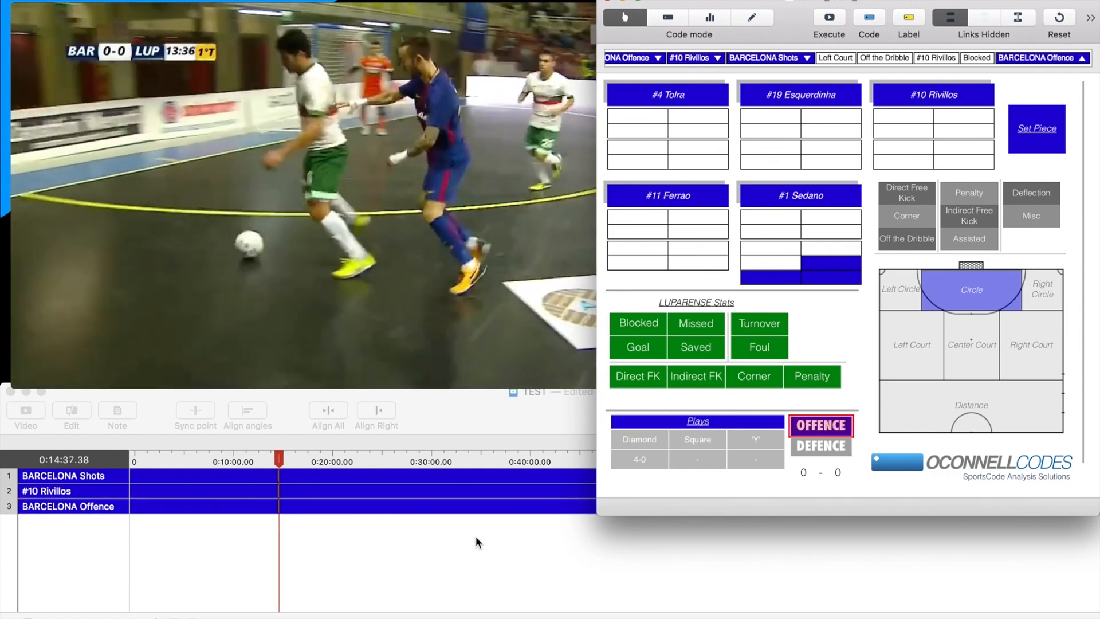
Examine the Shot Location, Shot Player, Shot Result and Shot Type labels of the coded rows in the Sorter, and close it
left_click(482, 538)
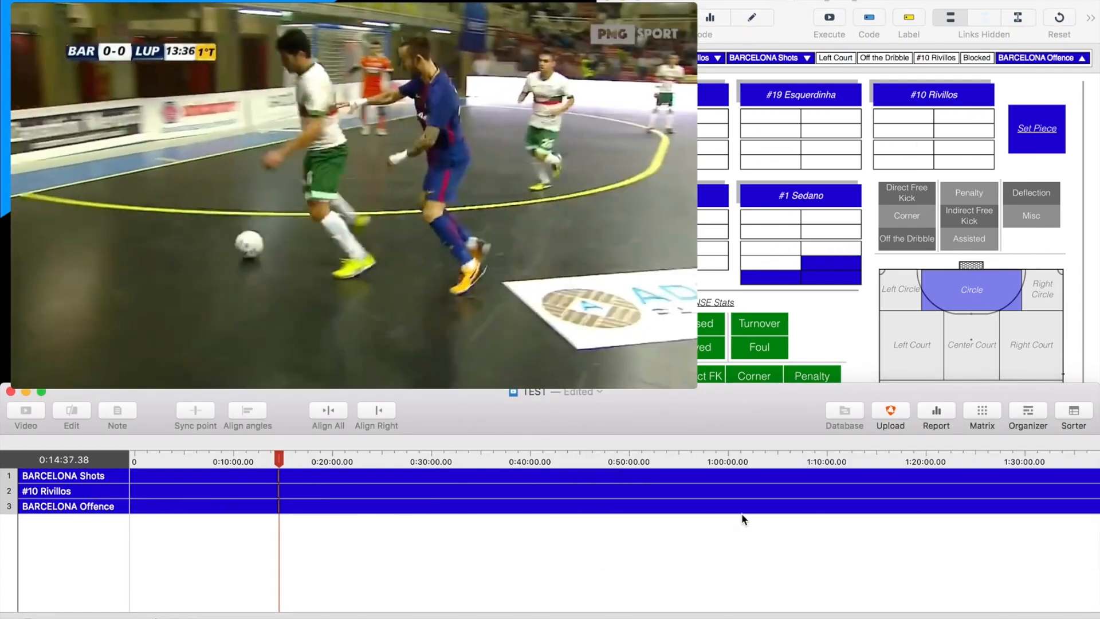
left_click(1073, 410)
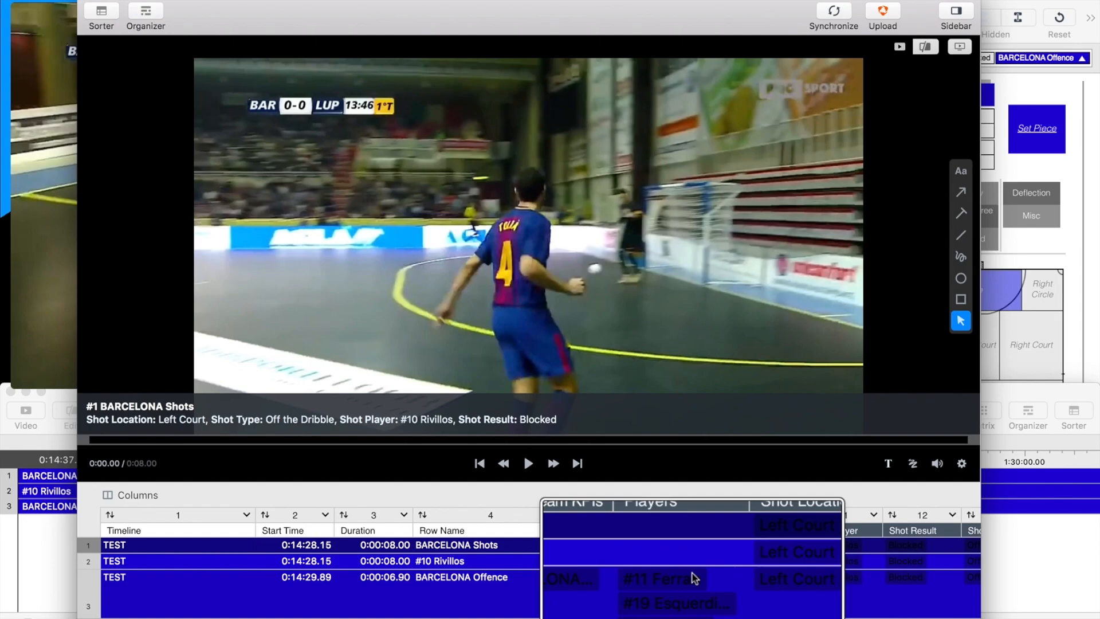
left_click_drag(692, 573, 843, 560)
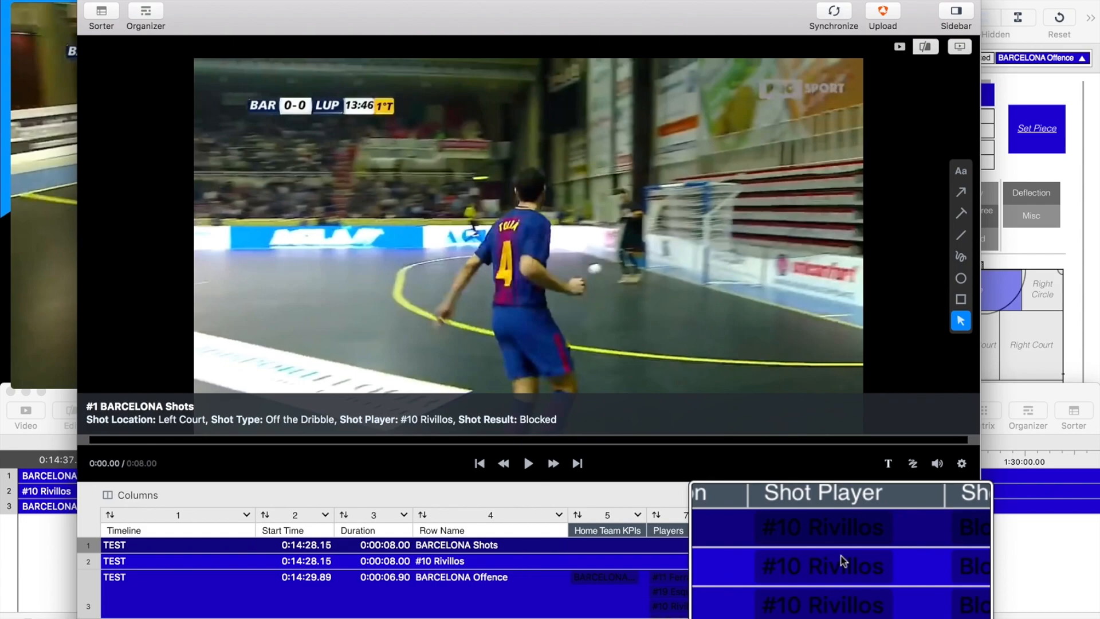
scroll(841, 556, "right", 5)
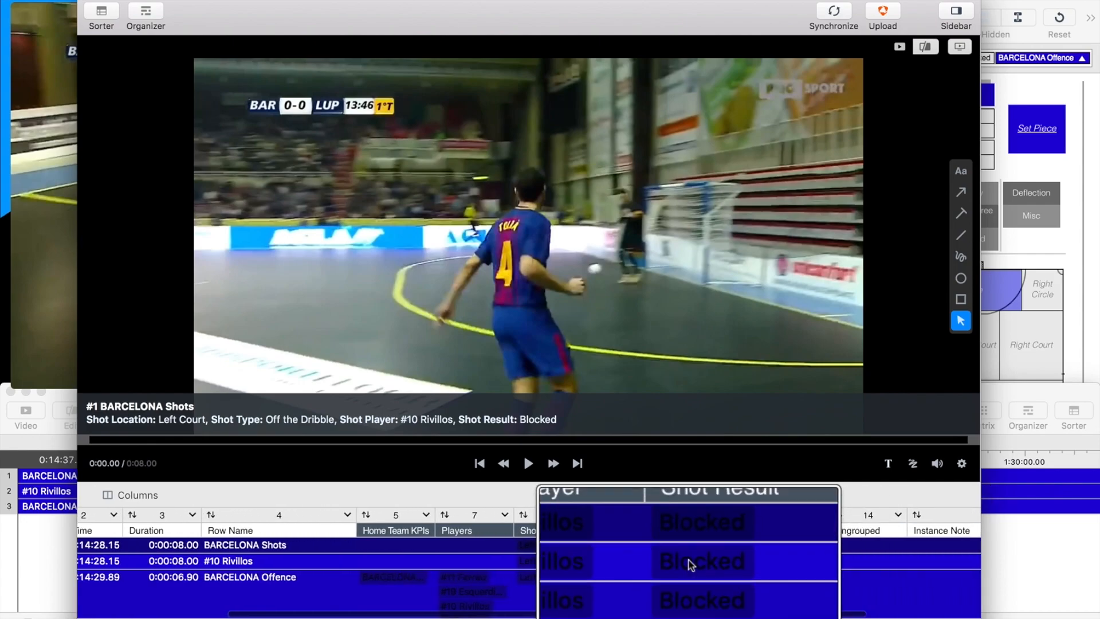
double_click(690, 564)
double_click(778, 561)
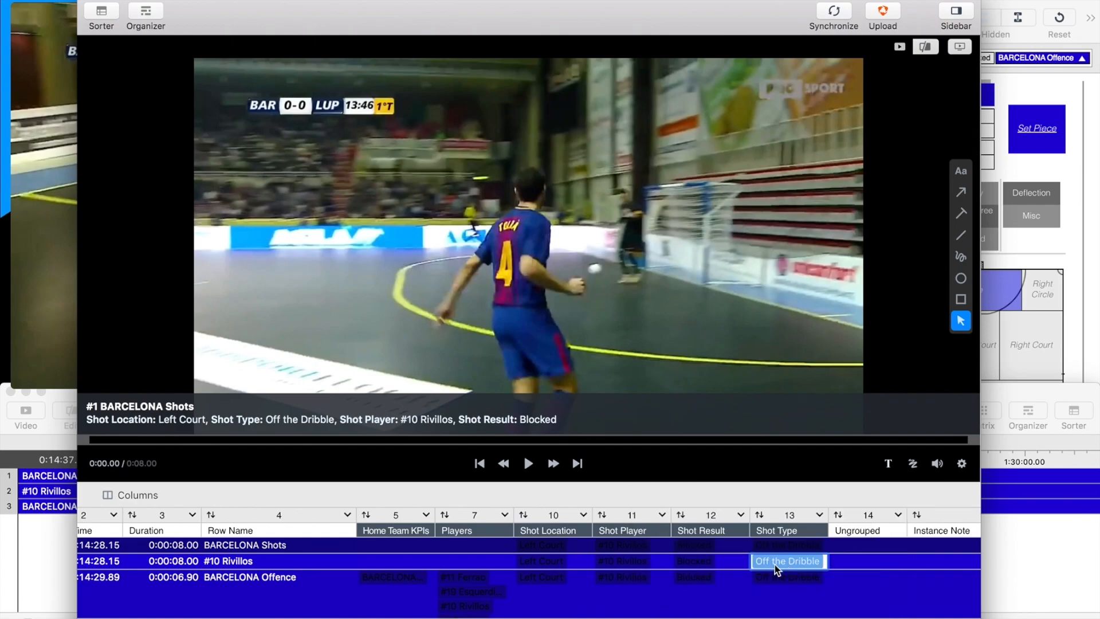
right_click(544, 566)
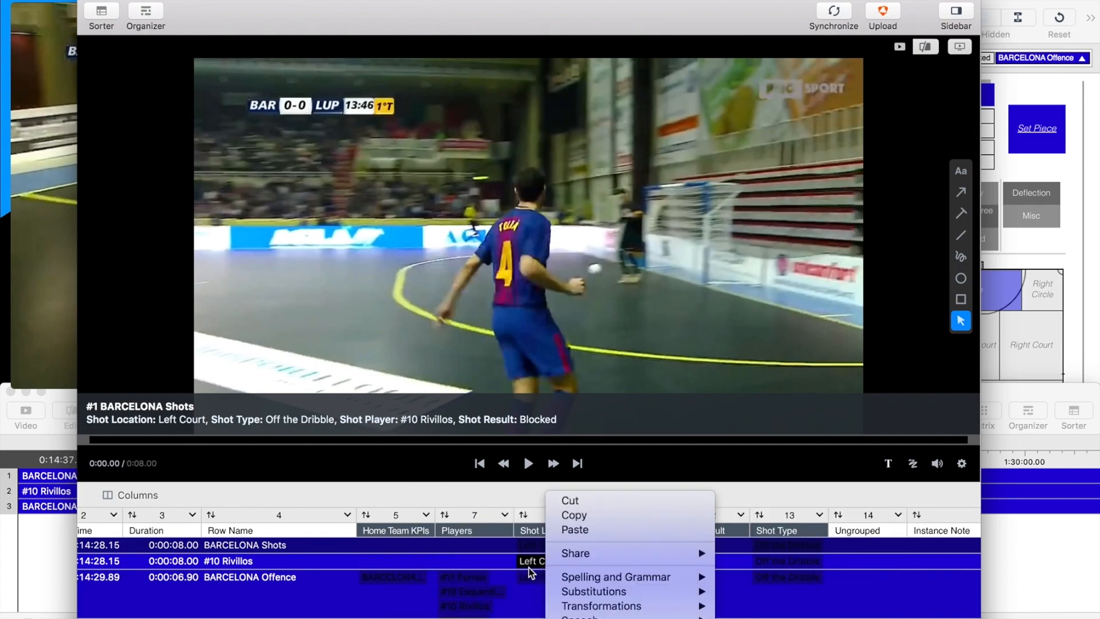
left_click(531, 567)
double_click(544, 564)
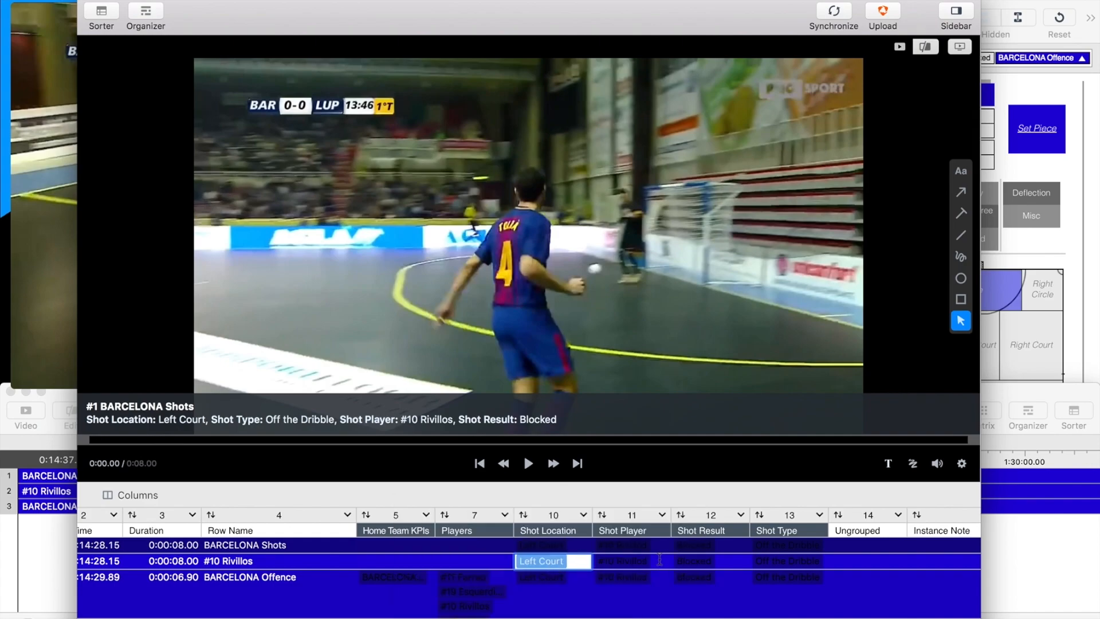
double_click(640, 562)
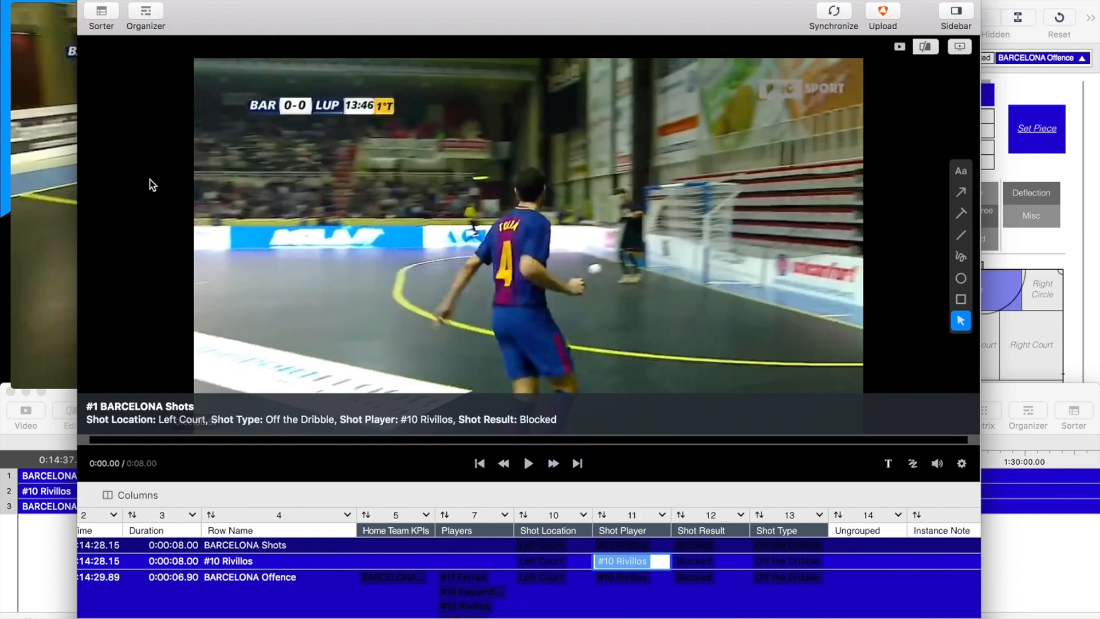
left_click(89, 0)
left_click(465, 195)
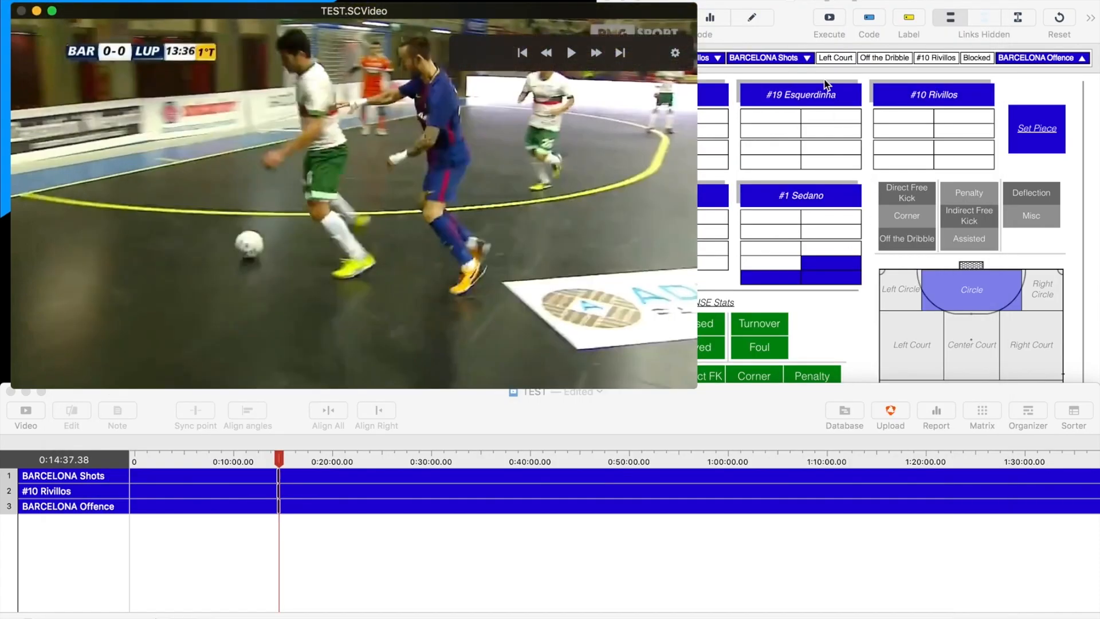
Start and end another Barcelona offence possession, and play the video on to the corner at about 0:15:03
left_click(837, 110)
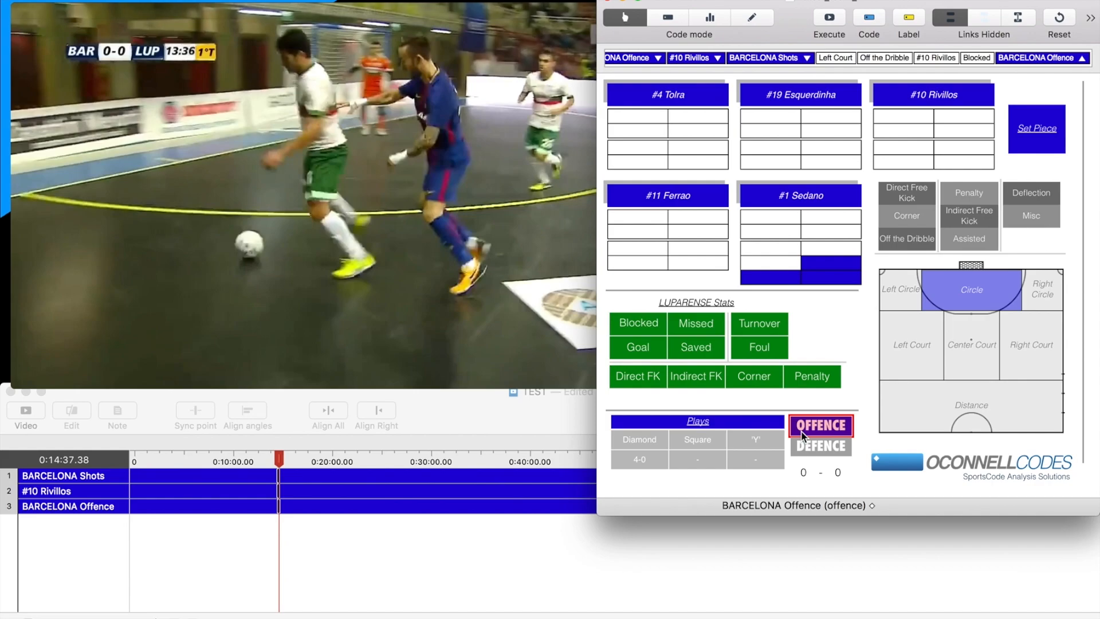
left_click(803, 434)
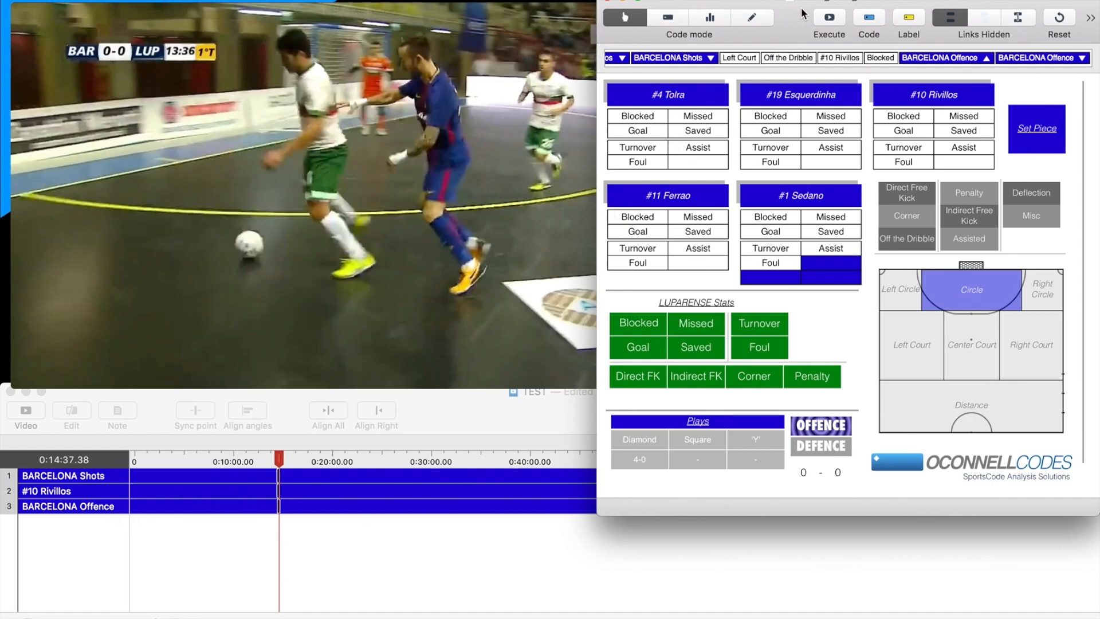
key("o")
key("space")
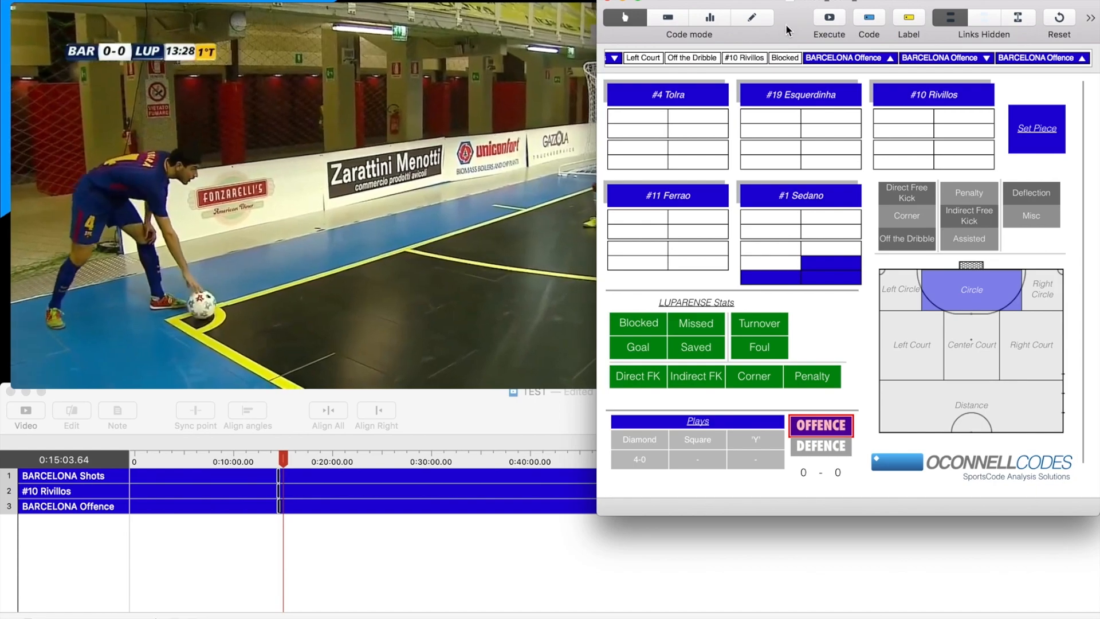
Record a Corner set piece and an Assist for #4, and code #19's Goal as a Corner shot from Center Court
left_click(1049, 130)
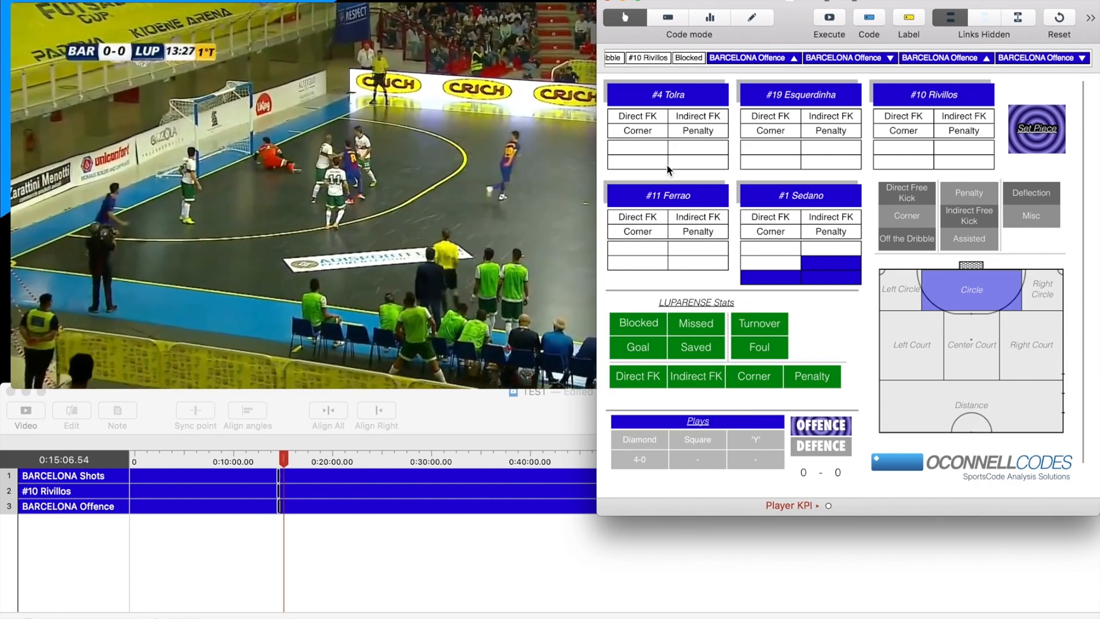
left_click(652, 132)
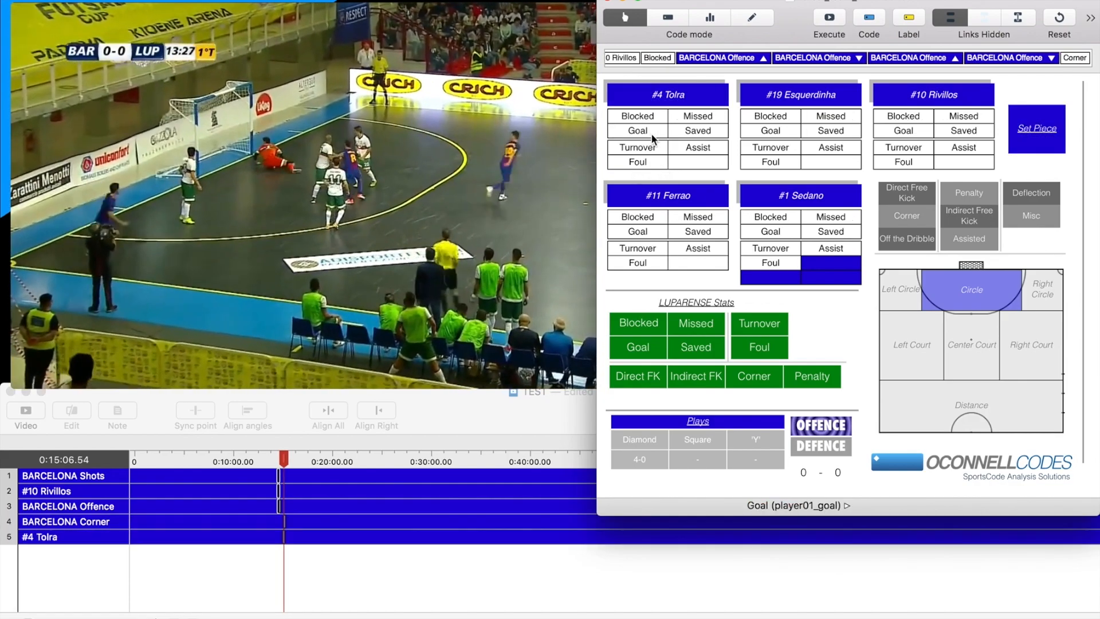
left_click(697, 148)
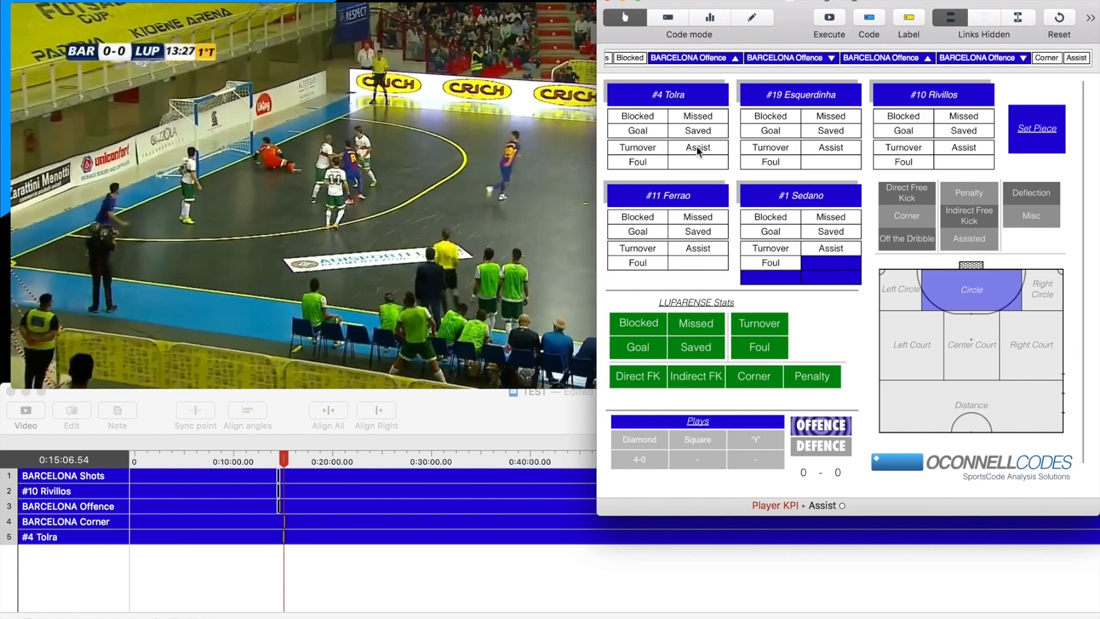
left_click(766, 131)
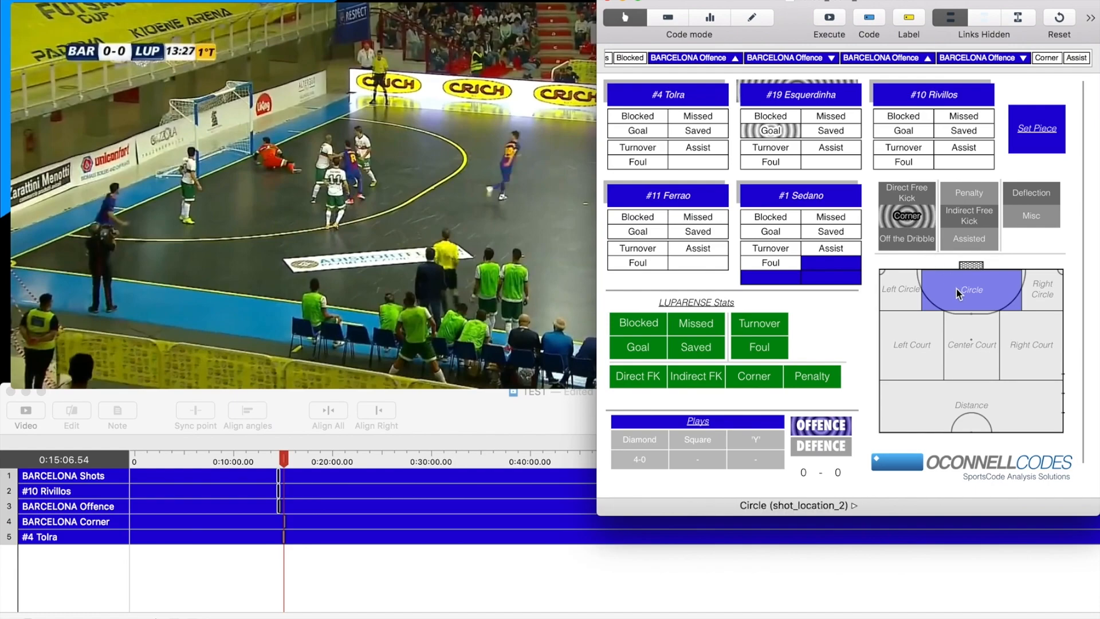
left_click(974, 346)
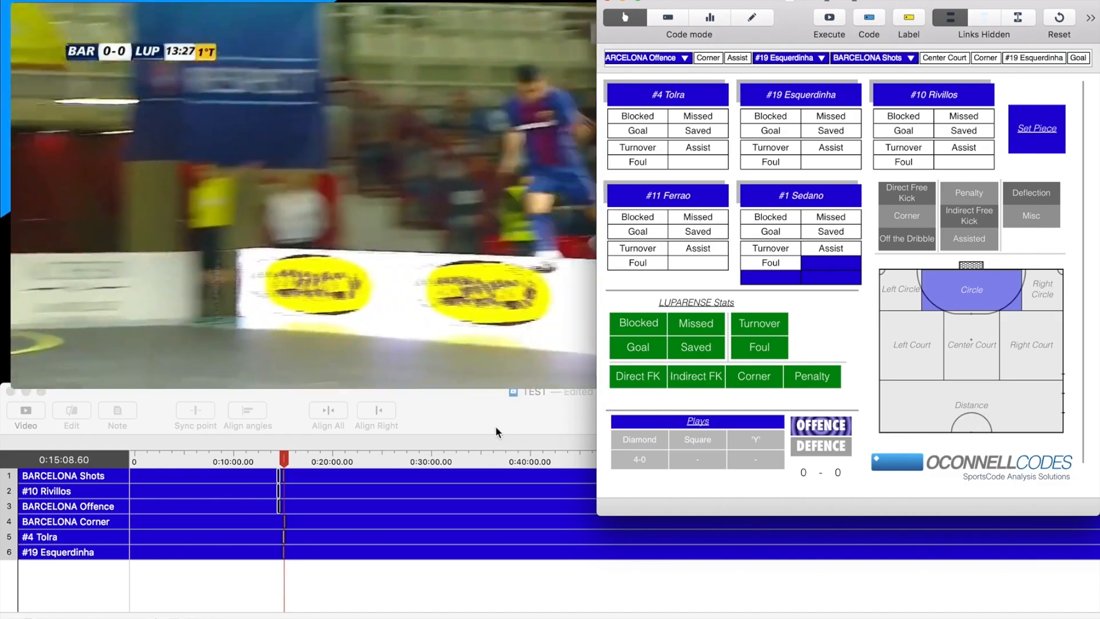
Cue the match video to about 0:29:14 and start a Barcelona defence possession as it plays
left_click(372, 460)
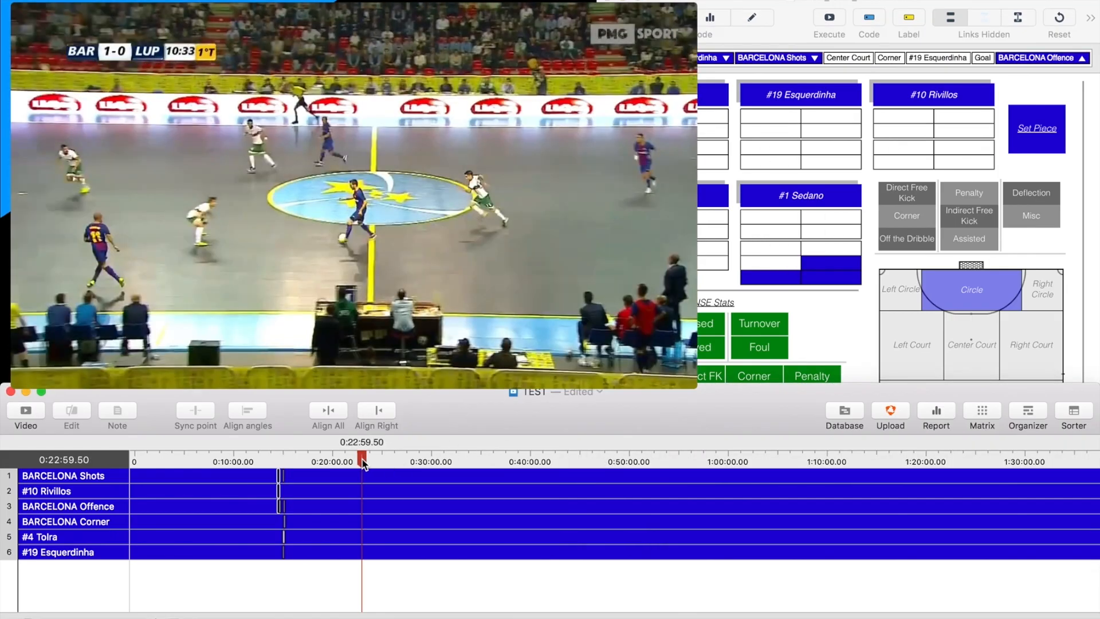
left_click_drag(372, 461, 425, 462)
key("space")
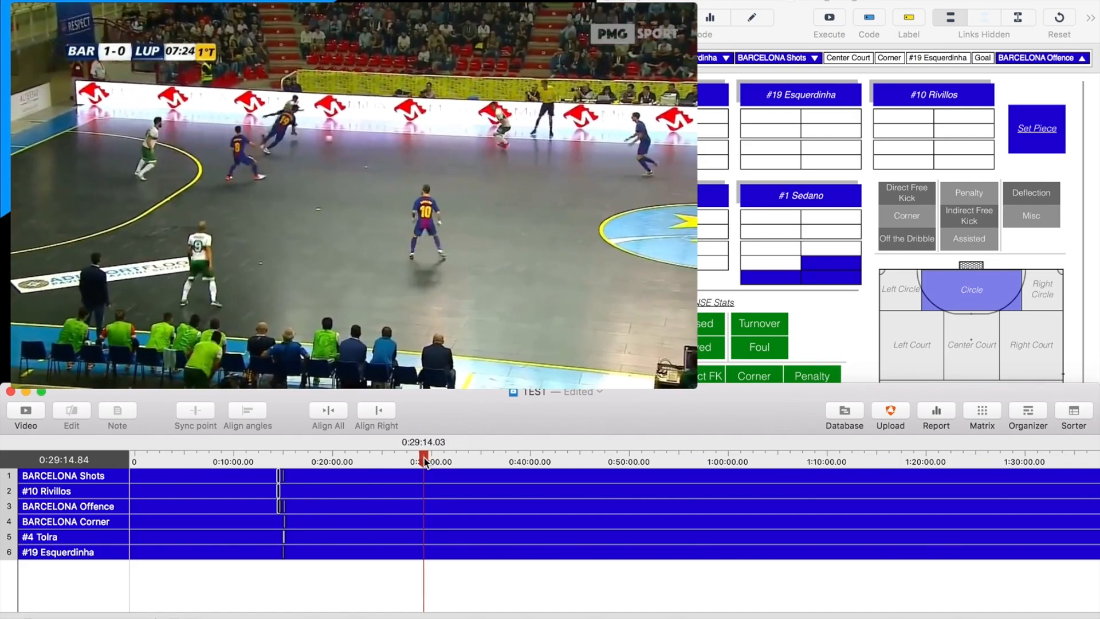
left_click(765, 15)
key("space")
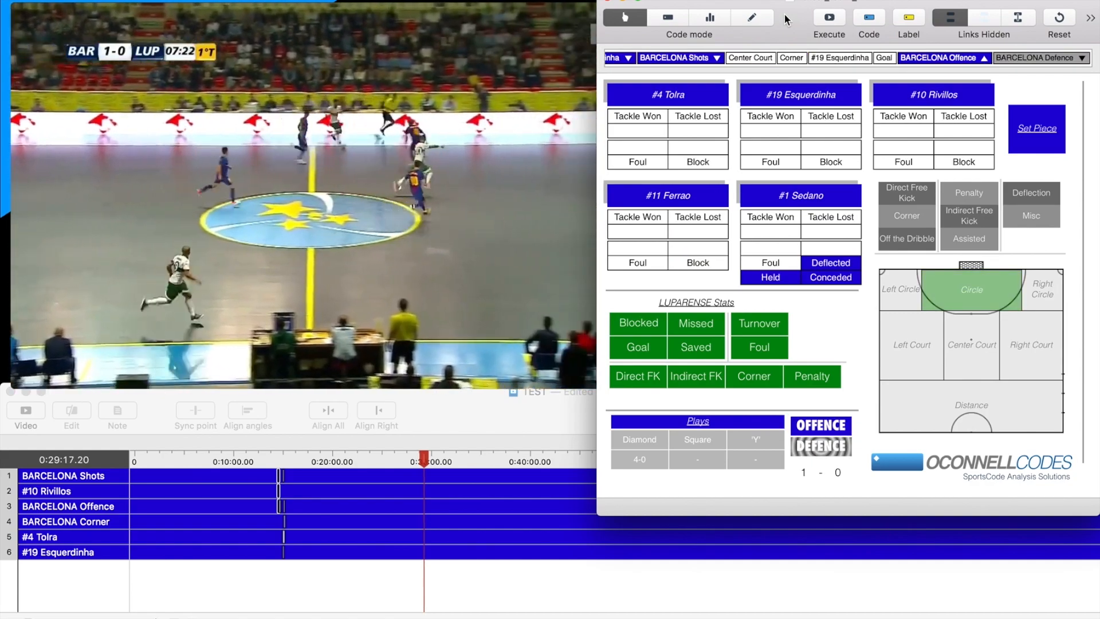
Switch possession to offence and back to defence, and code a Saved LUPARENSE shot as Assisted from Left Court
left_click(968, 307)
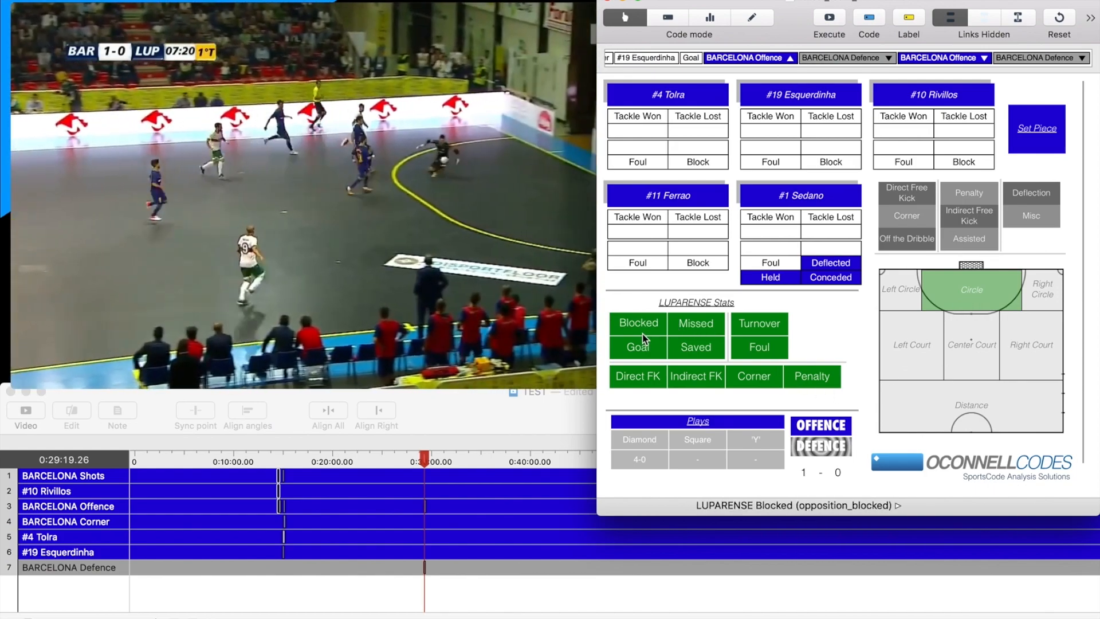
left_click(679, 345)
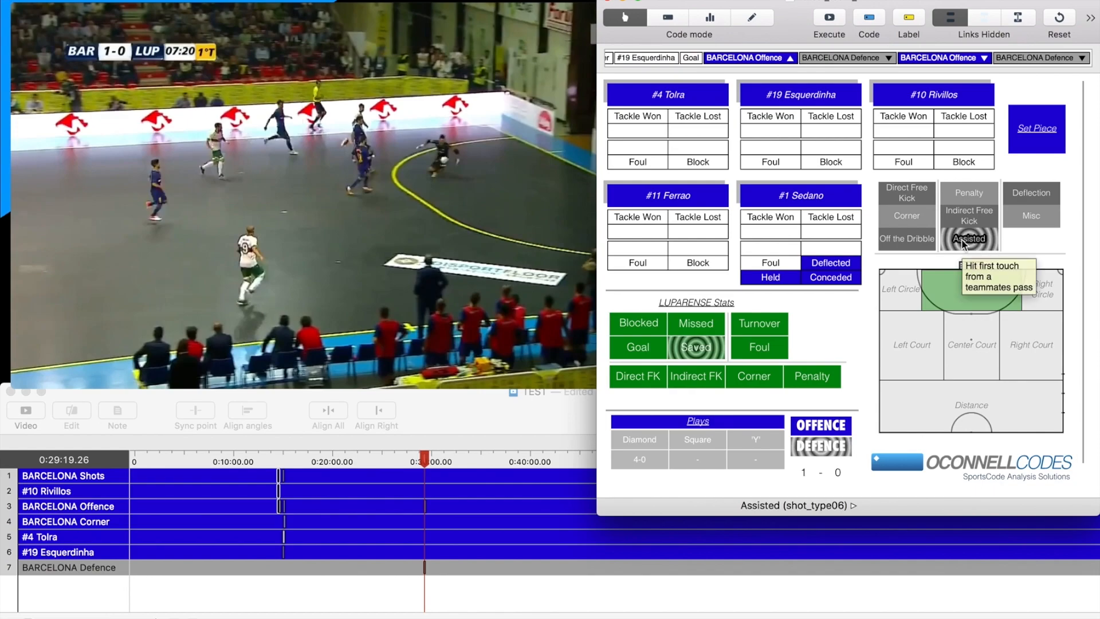
left_click(909, 343)
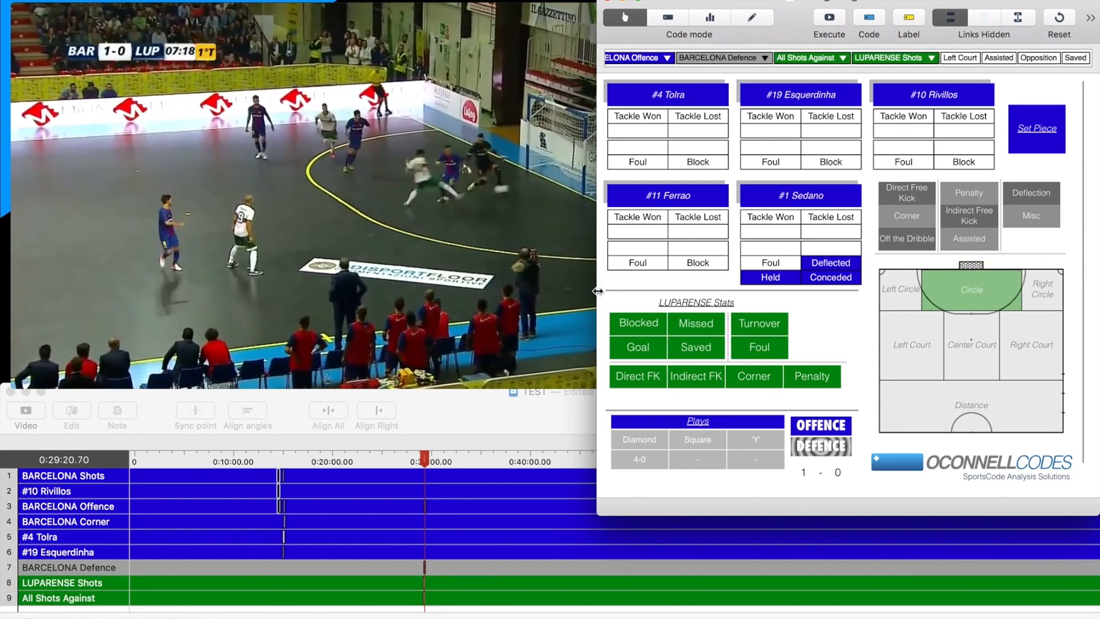
Code a LUPARENSE Goal as a Deflection from Circle and end the Barcelona defence possession
left_click(636, 347)
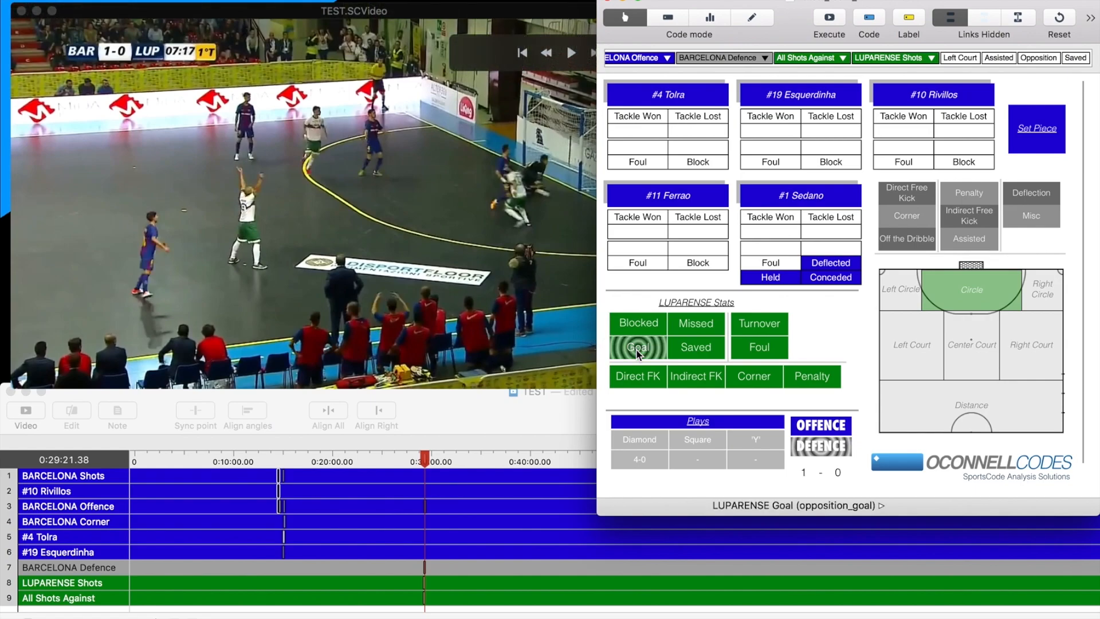
left_click(1030, 190)
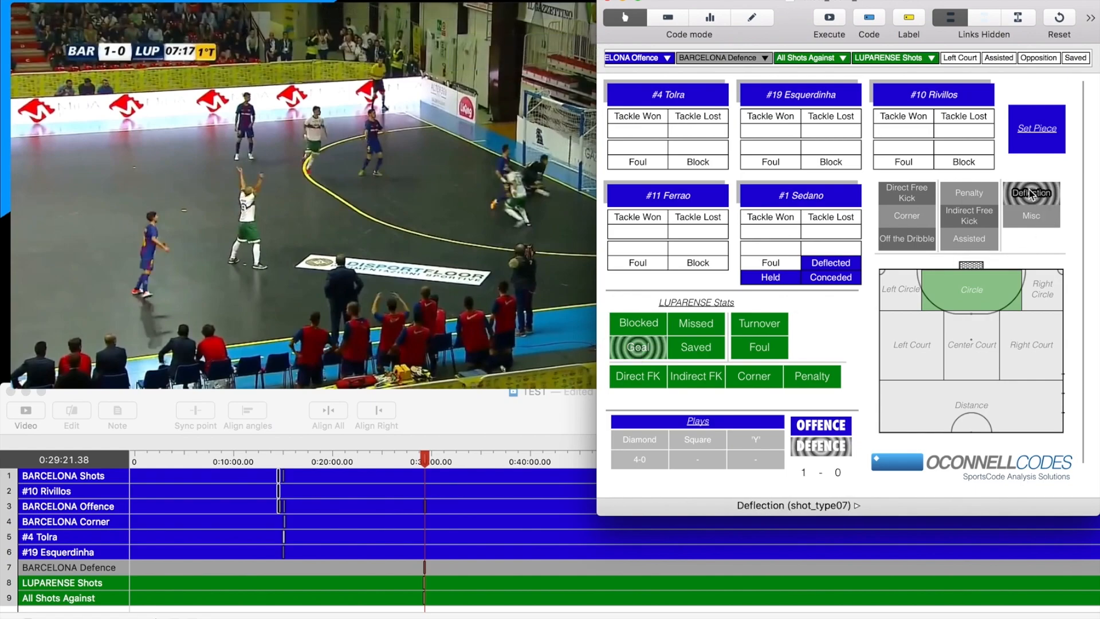
left_click(982, 295)
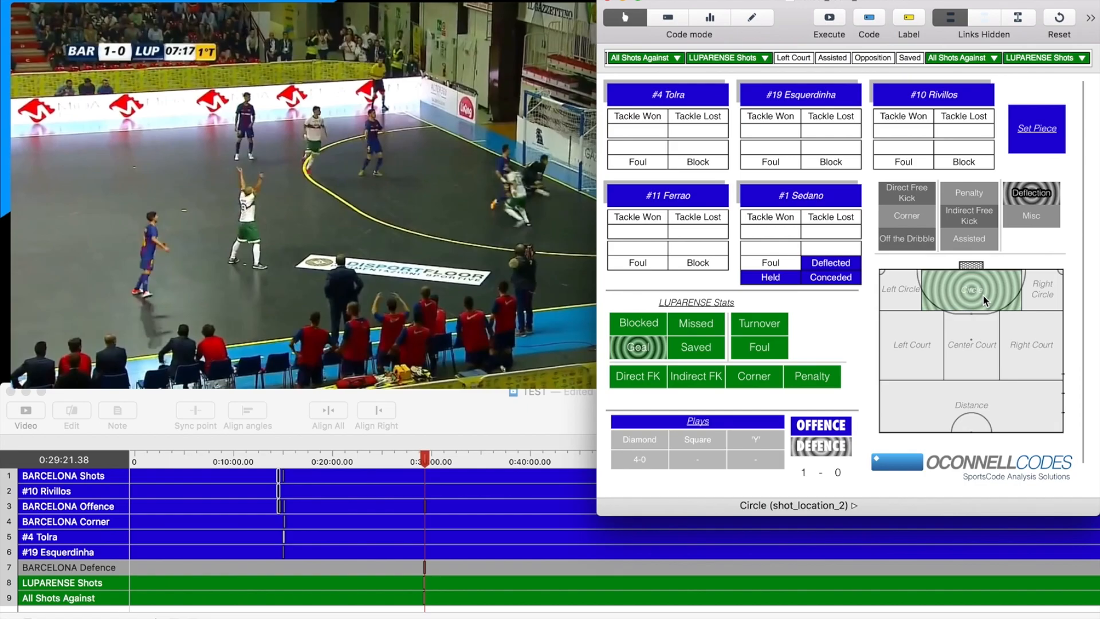
left_click(697, 318)
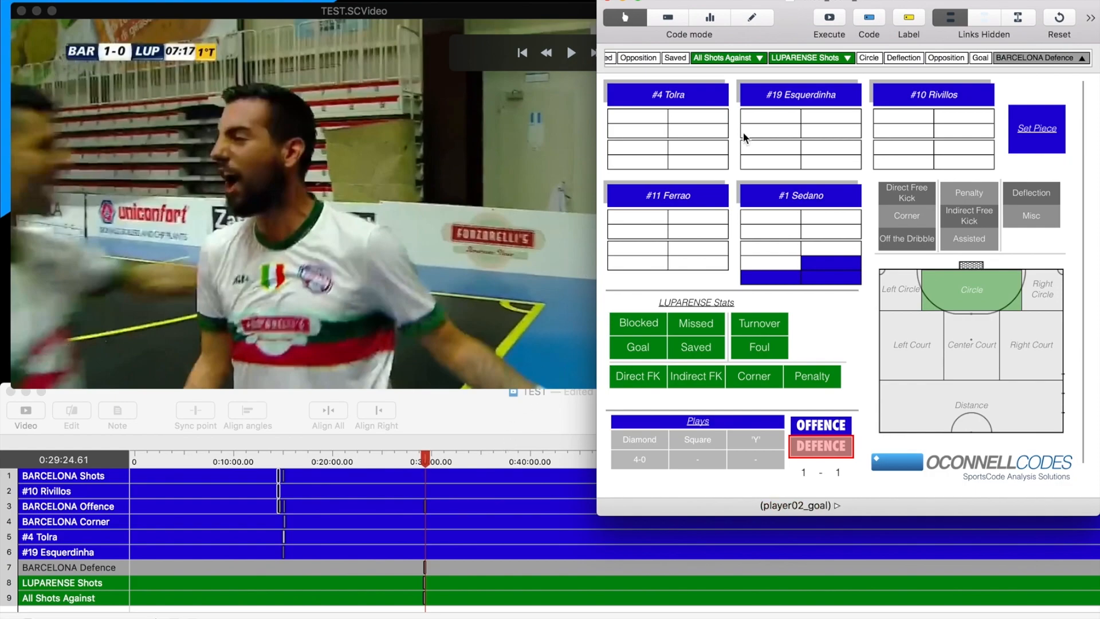
left_click_drag(802, 45, 722, 62)
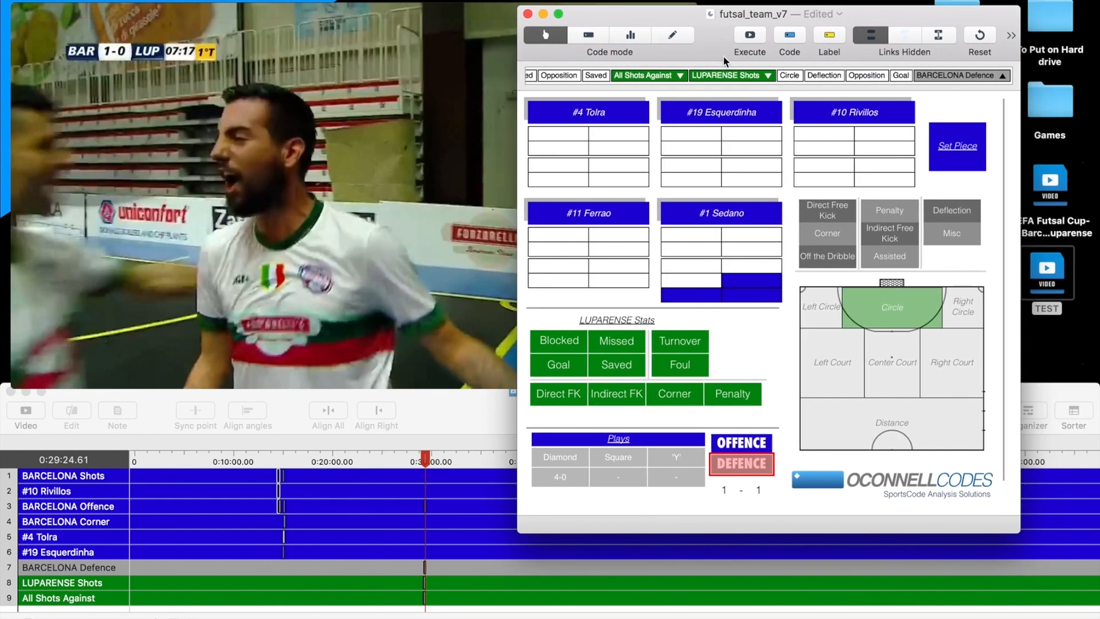
scroll(746, 296, "right", 5)
scroll(747, 295, "left", 5)
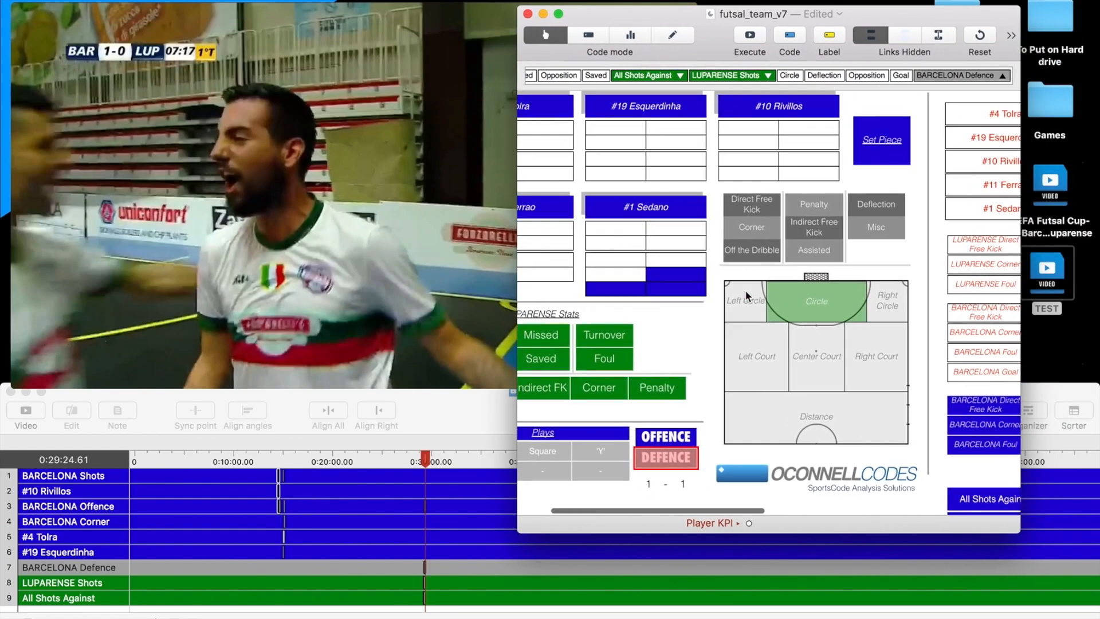
scroll(747, 296, "down", 1)
scroll(745, 290, "up", 1)
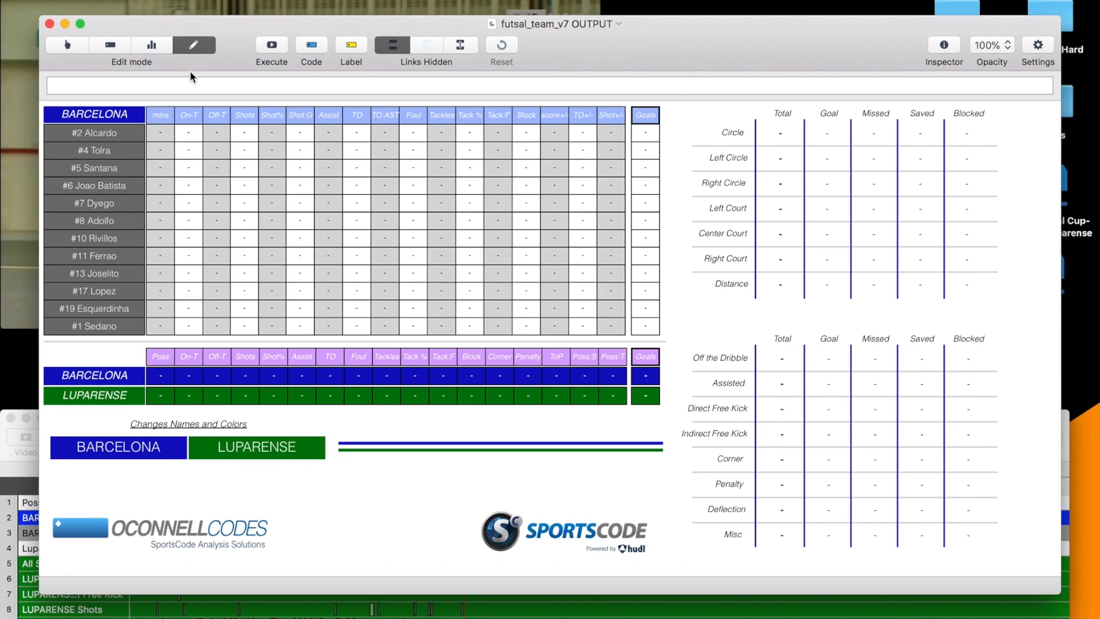
Execute the futsal_team_v7 OUTPUT window in report mode and examine the filled Barcelona player statistics under magnification
left_click(159, 50)
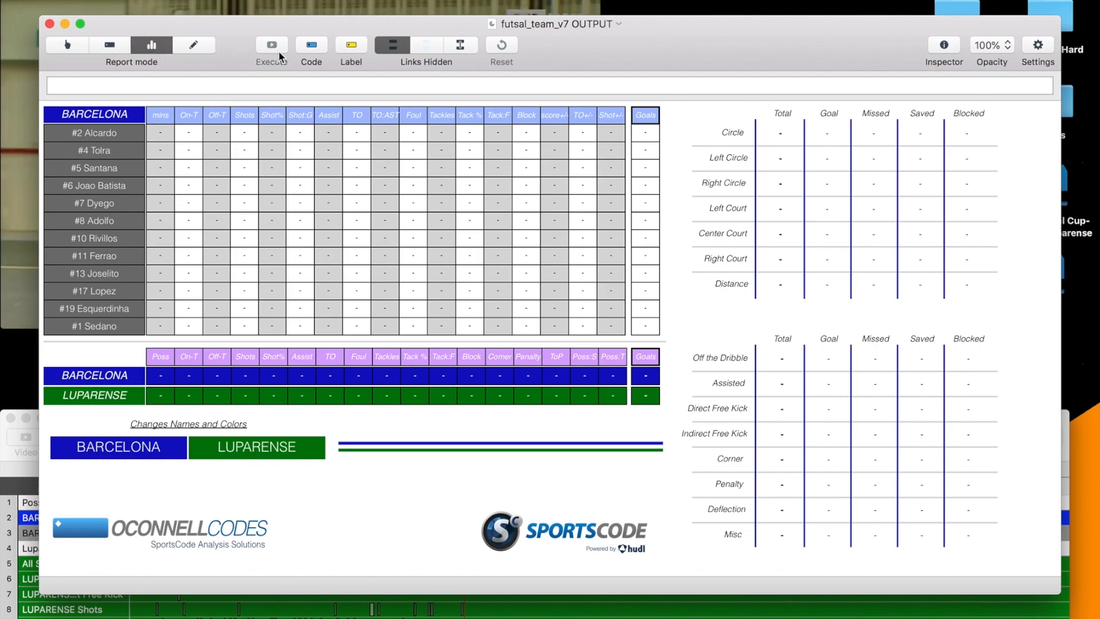
left_click(280, 55)
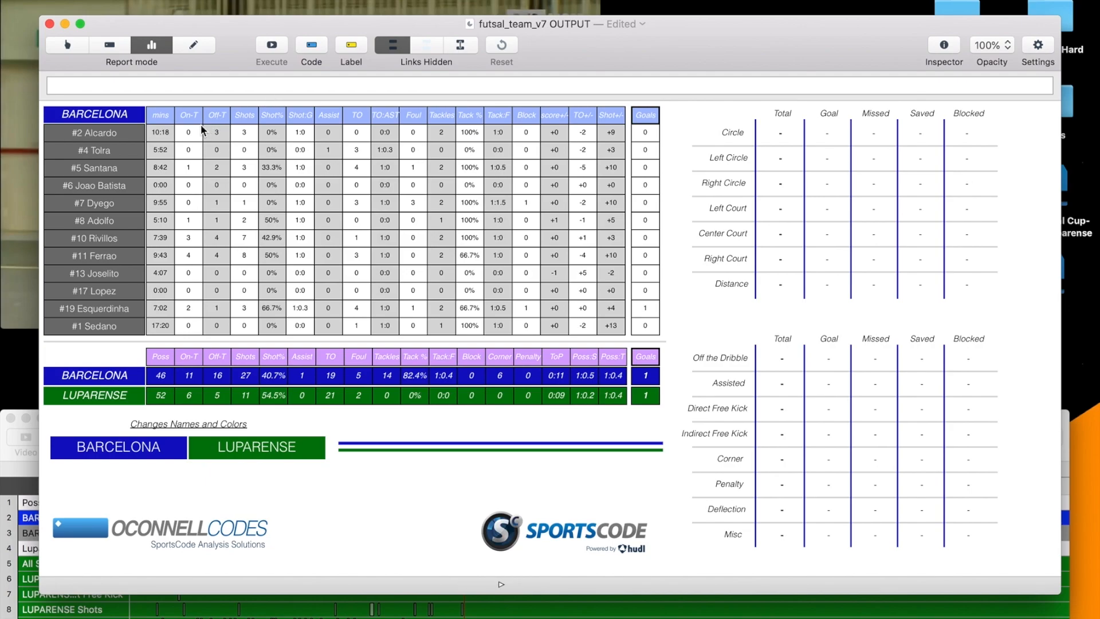
key("alt+super+8")
key("alt+super+8")
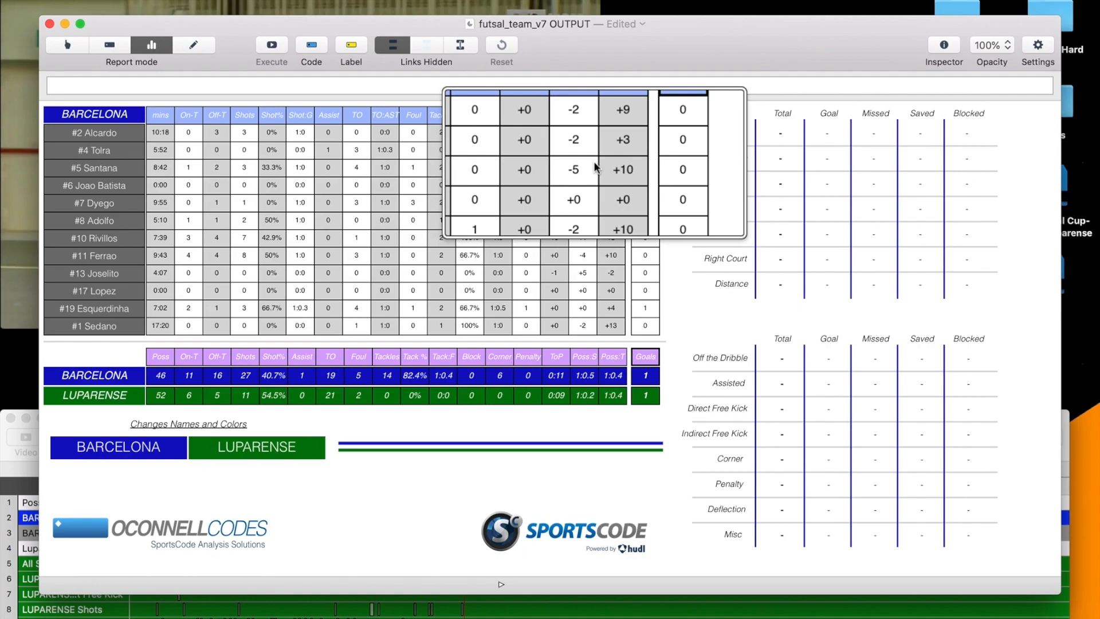
key("alt+super+8")
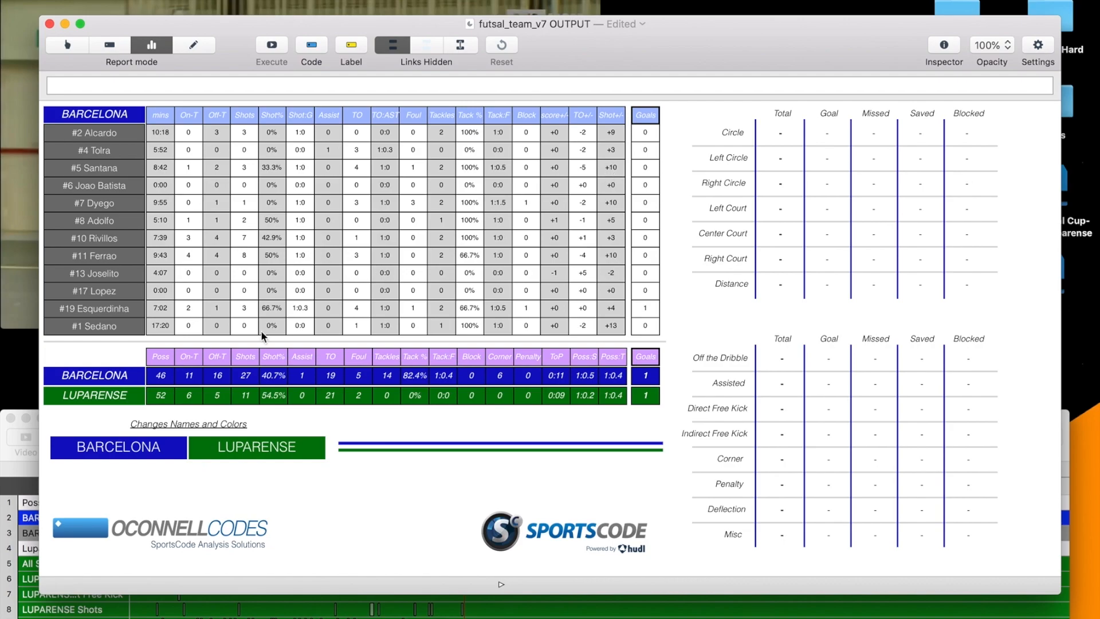
key("alt+super+8")
View the video clips behind #7's turnovers and LUPARENSE's total shots, closing each clip window
left_click(357, 204)
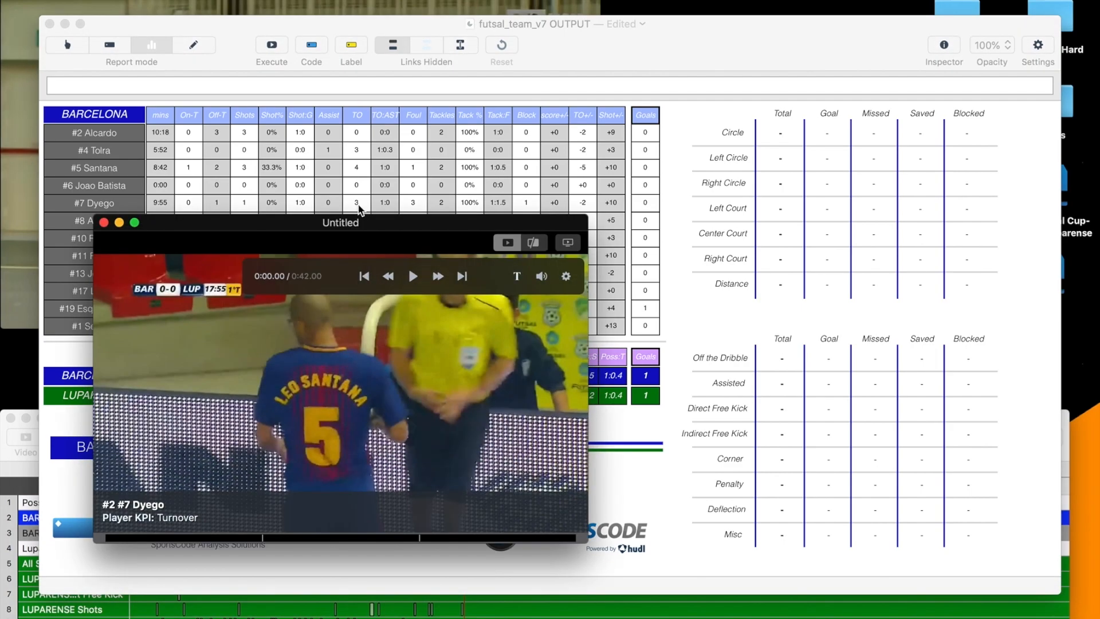
left_click(103, 222)
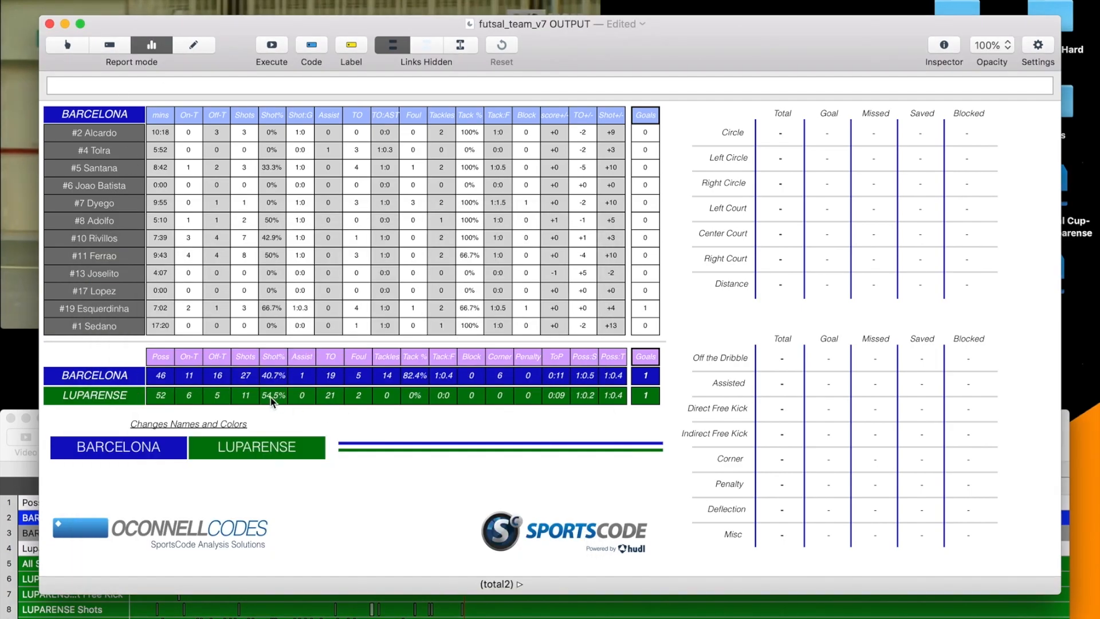
left_click(246, 396)
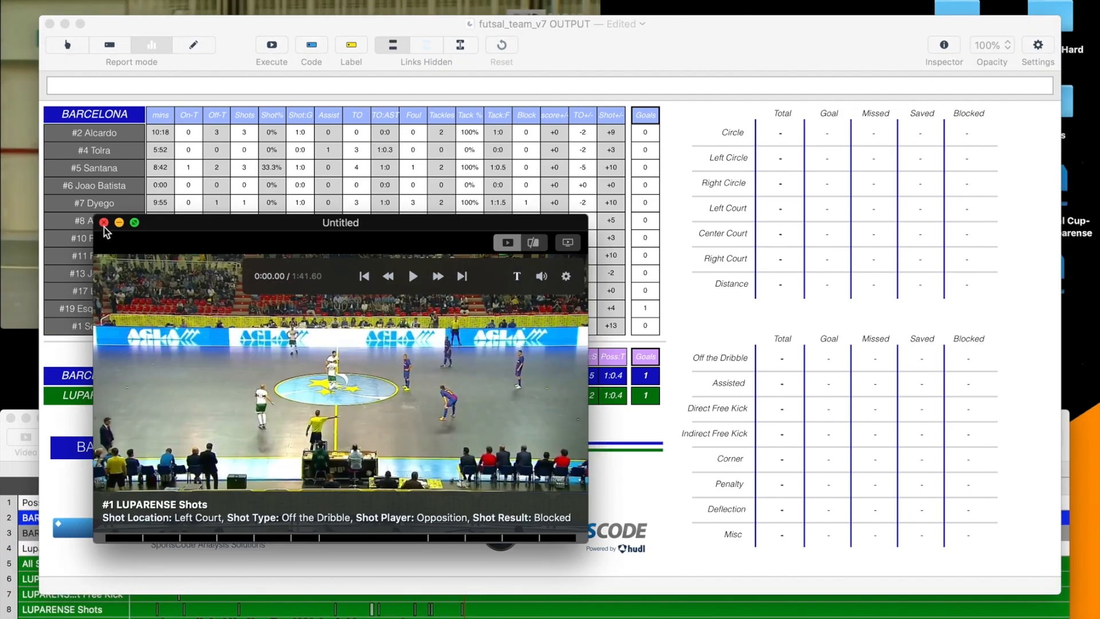
left_click(104, 223)
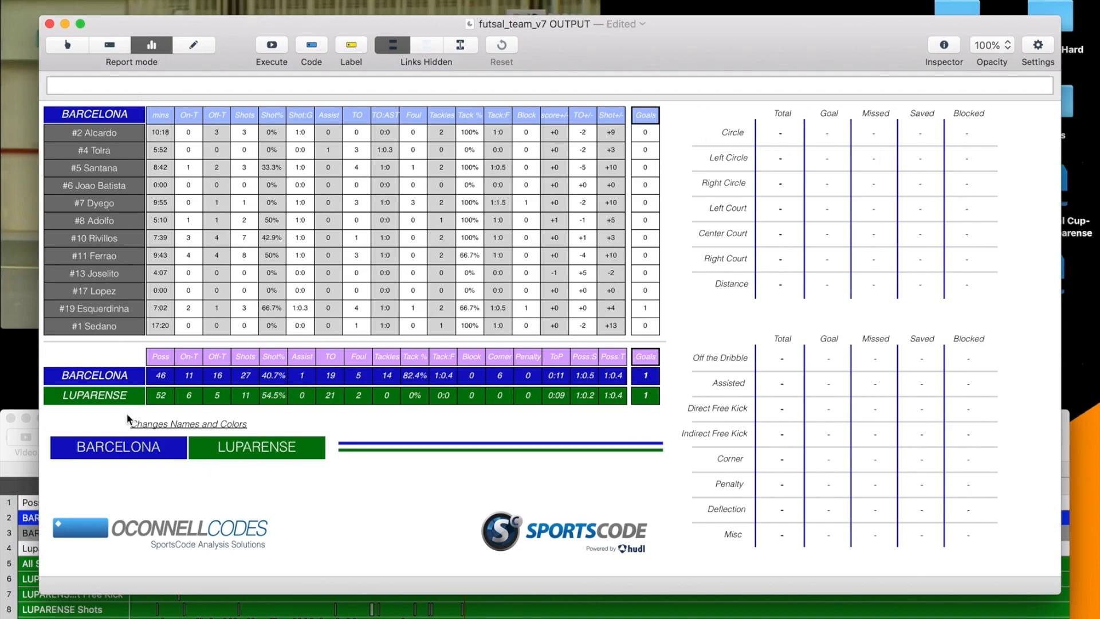
Show Barcelona's shot location and type breakdown, and view the clips of its Saved shots from Right Circle
left_click(125, 377)
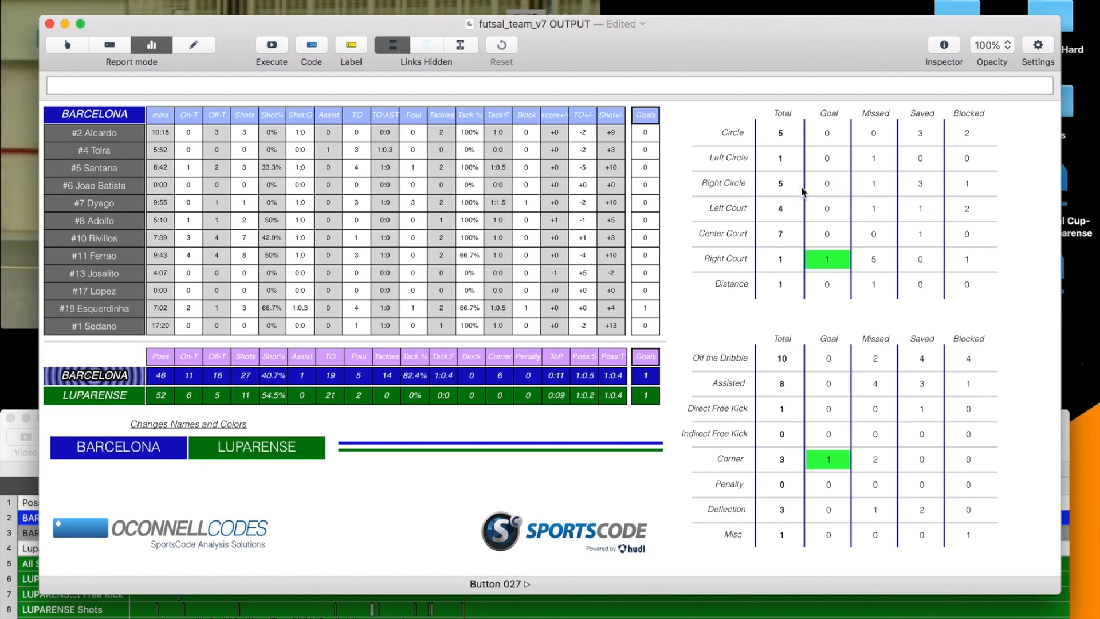
left_click(920, 186)
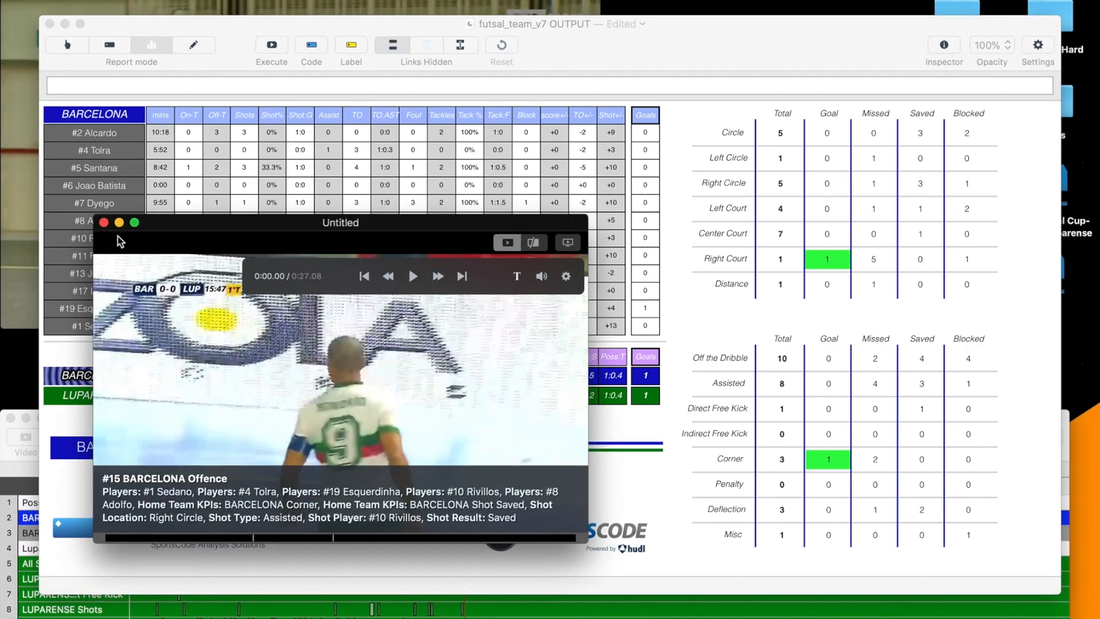
left_click(104, 222)
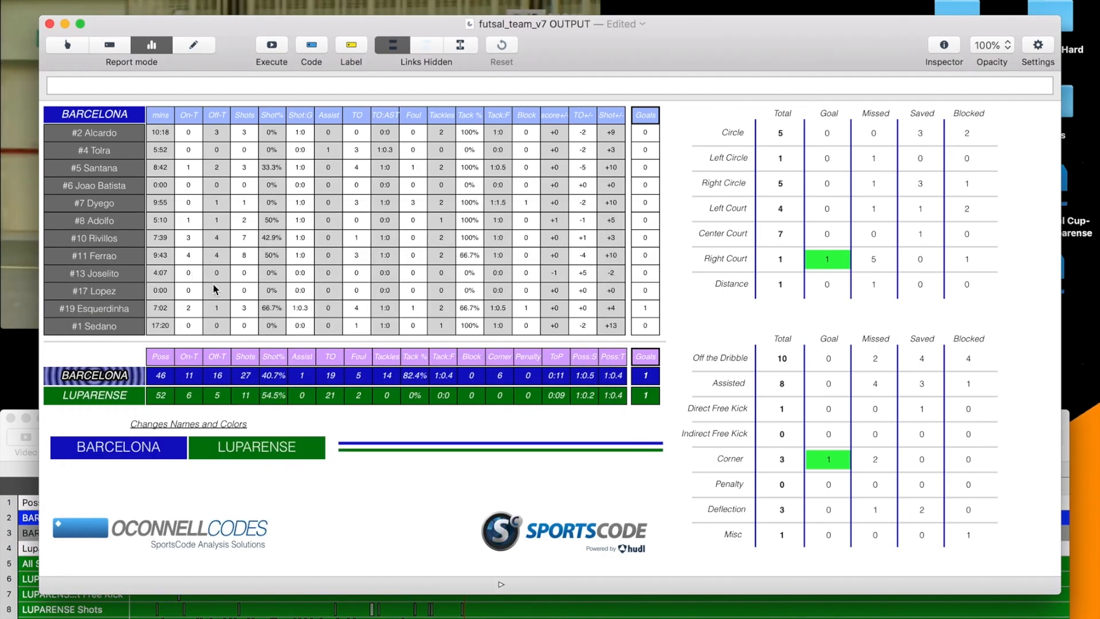
Switch the shot breakdown to LUPARENSE and select player #11 for an individual breakdown
left_click(108, 397)
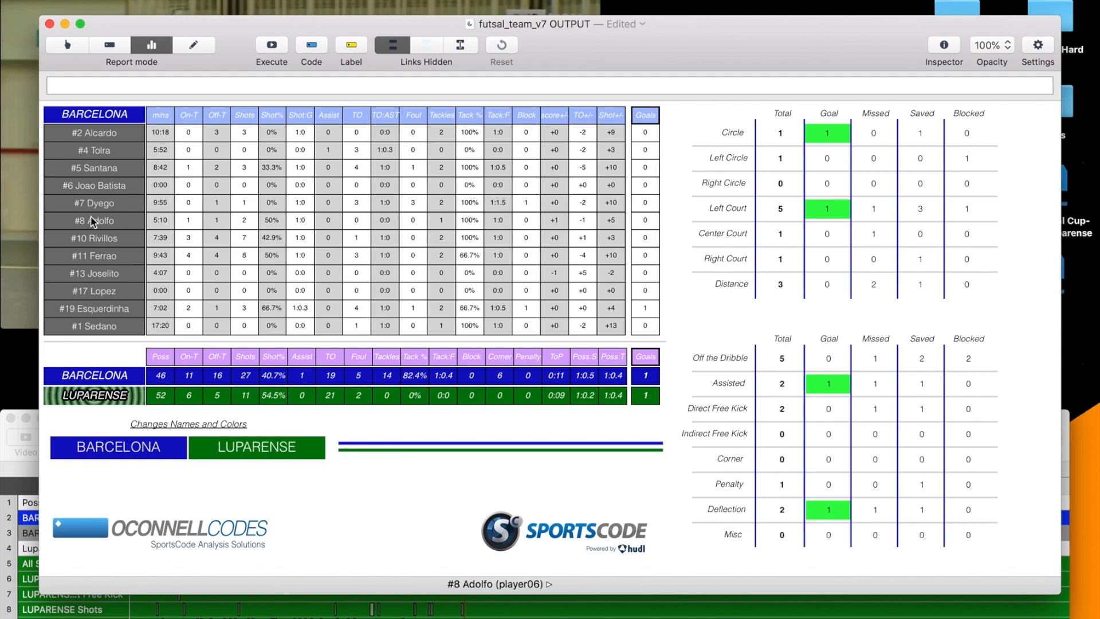
left_click(94, 259)
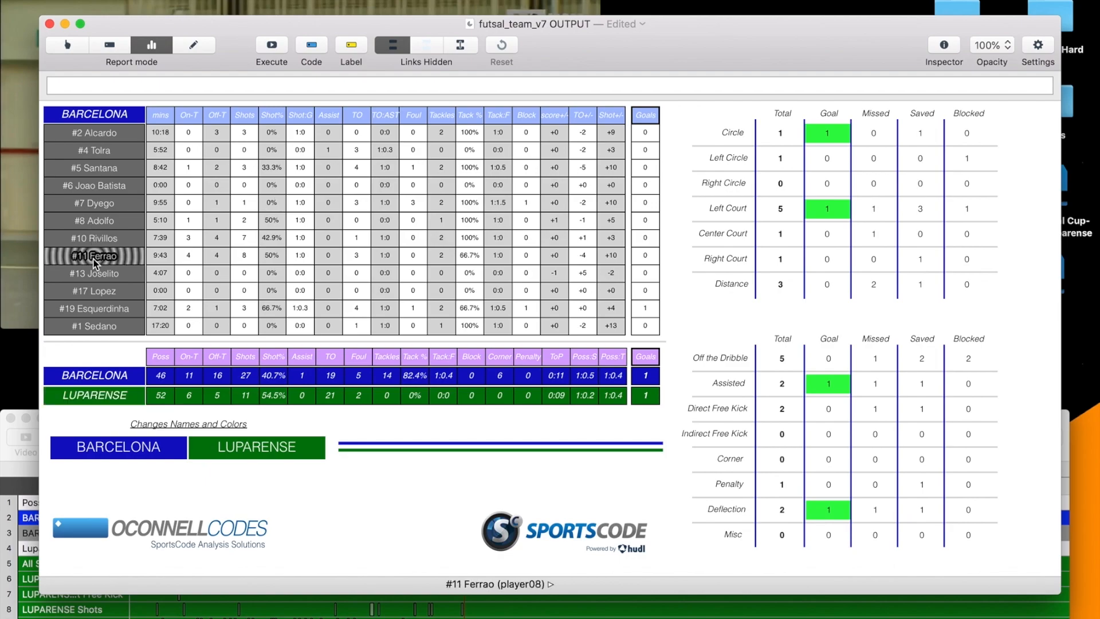